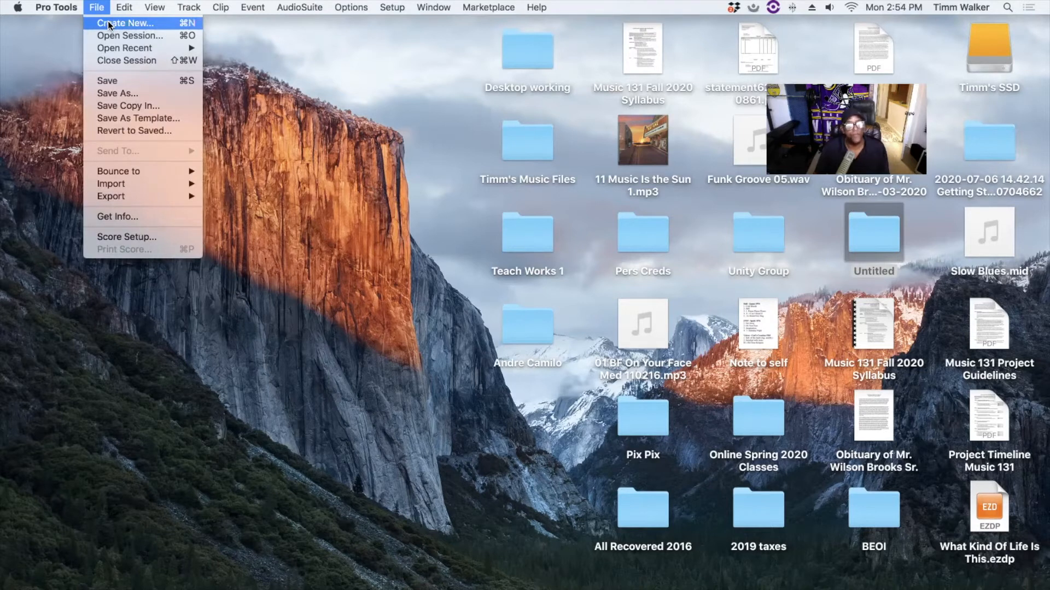
# - Begin a new session from File > Create New, named 'Today's Session 07-06-2020'
pyautogui.click(107, 22)
pyautogui.moveTo(590, 104)
pyautogui.mouseDown()
pyautogui.moveTo(606, 99)
pyautogui.moveTo(573, 94)
pyautogui.mouseUp()
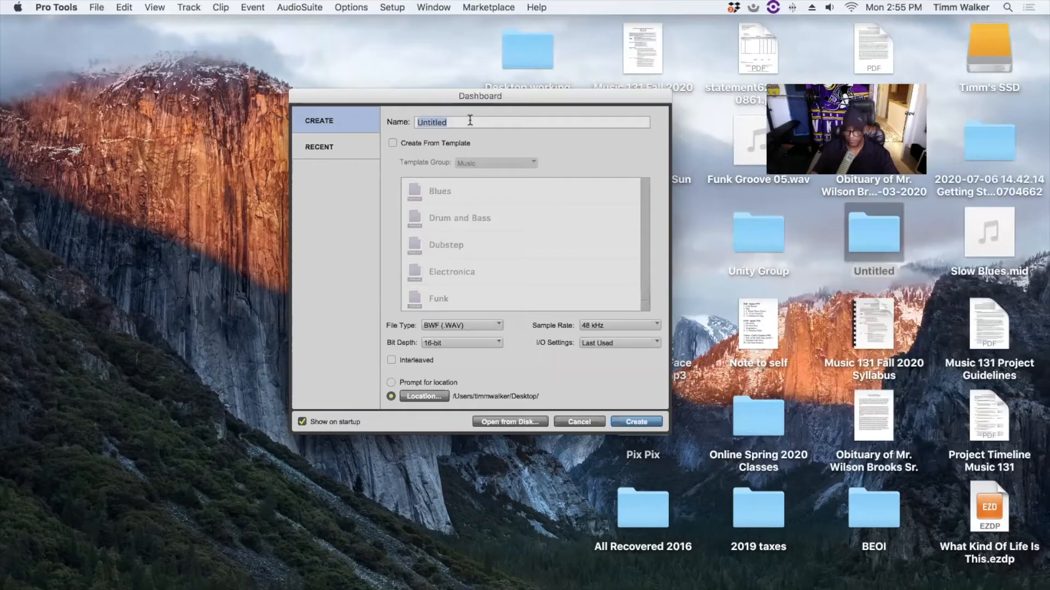
pyautogui.press('BackSpace')
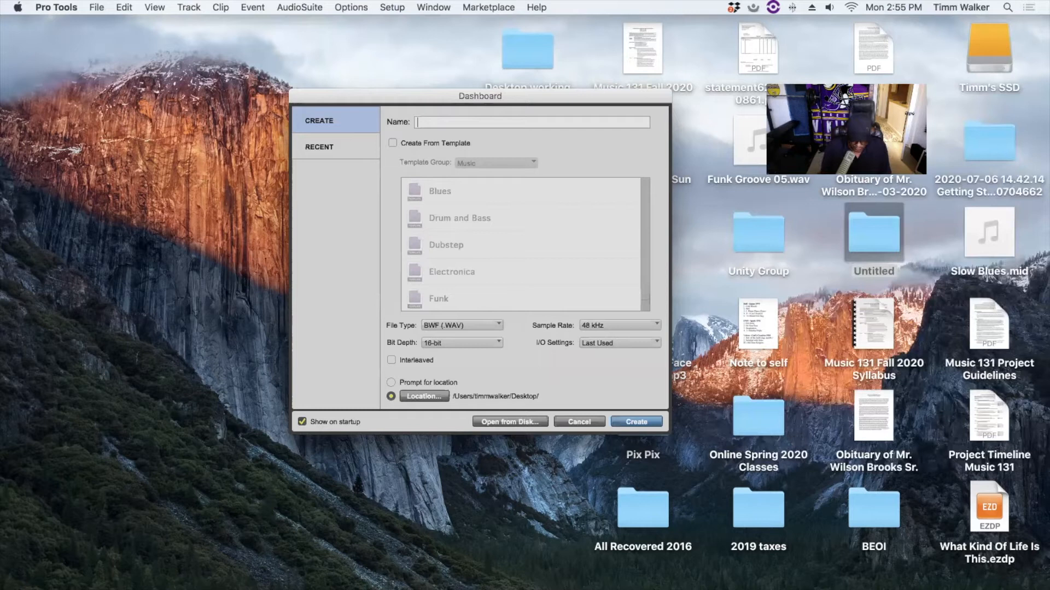
pyautogui.write("Today's Session")
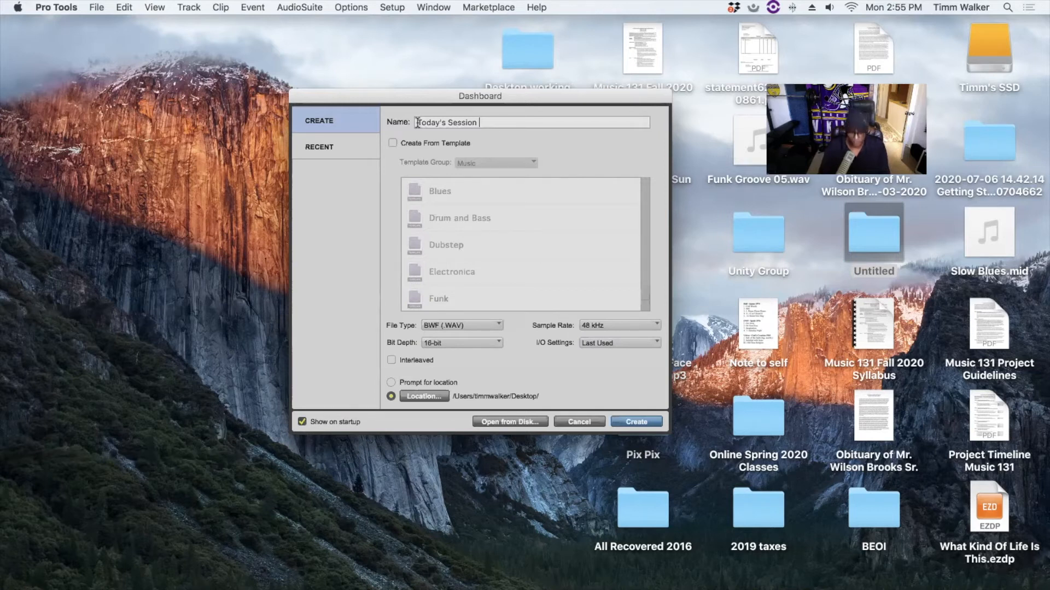
pyautogui.write('07-06-2020')
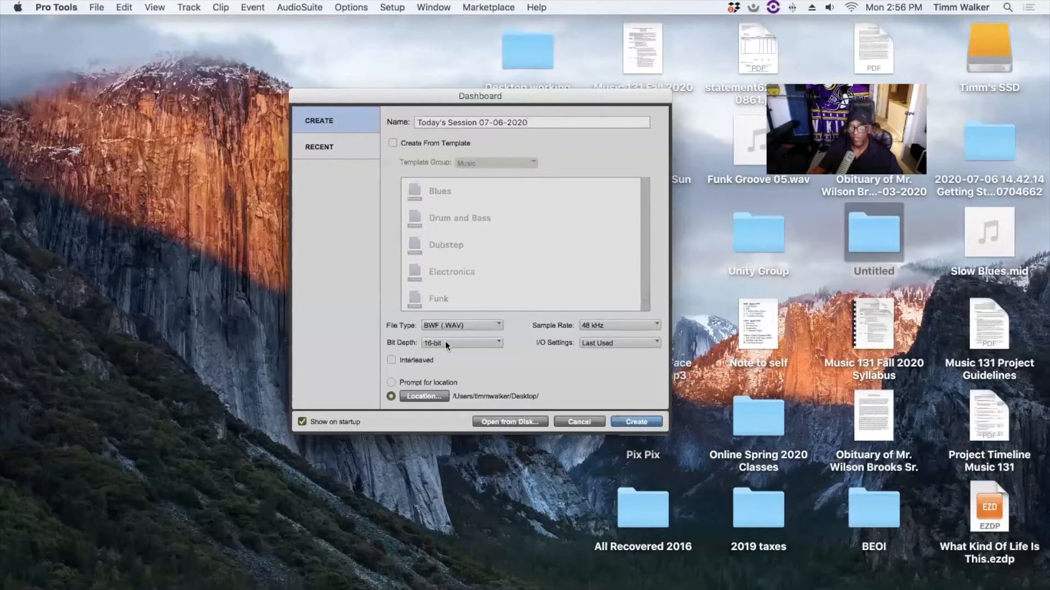
# - Change the session bit depth from 16-bit to 24-bit, leaving the sample rate at 48 kHz
pyautogui.click(619, 324)
pyautogui.click(663, 300)
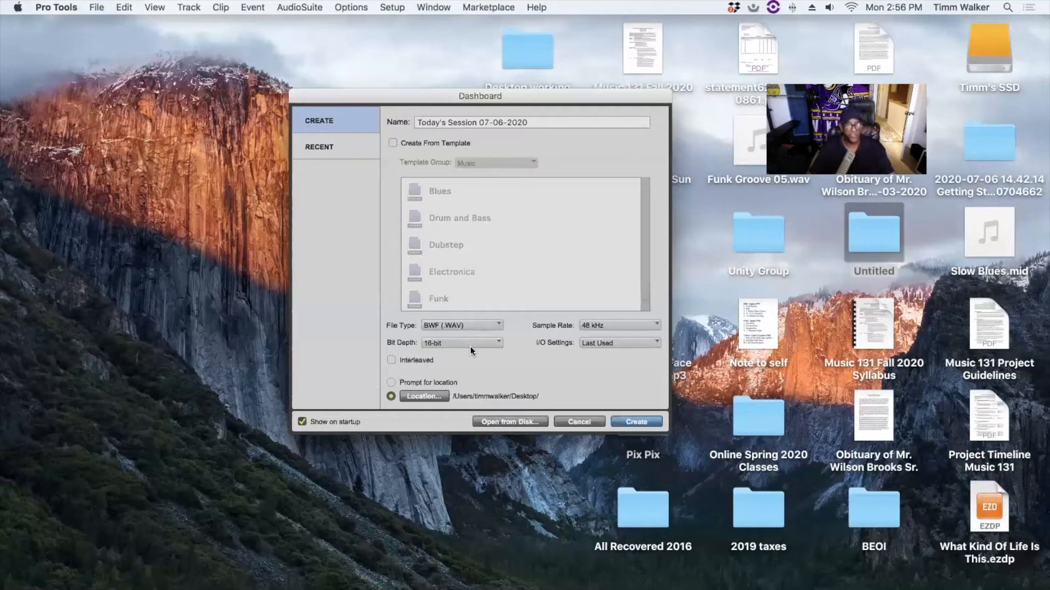
pyautogui.click(638, 322)
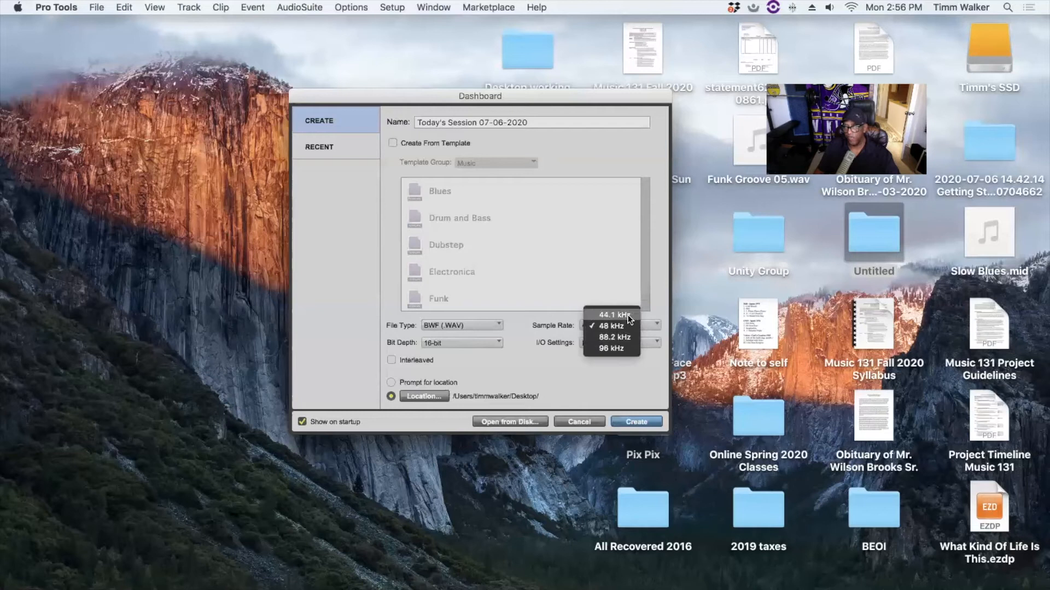
pyautogui.click(662, 316)
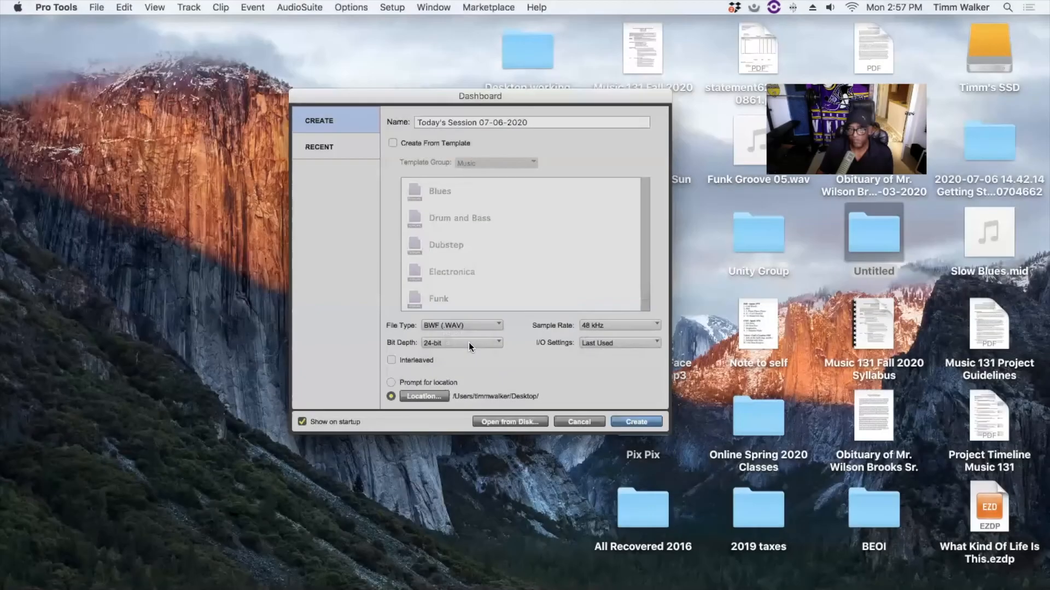
pyautogui.click(468, 343)
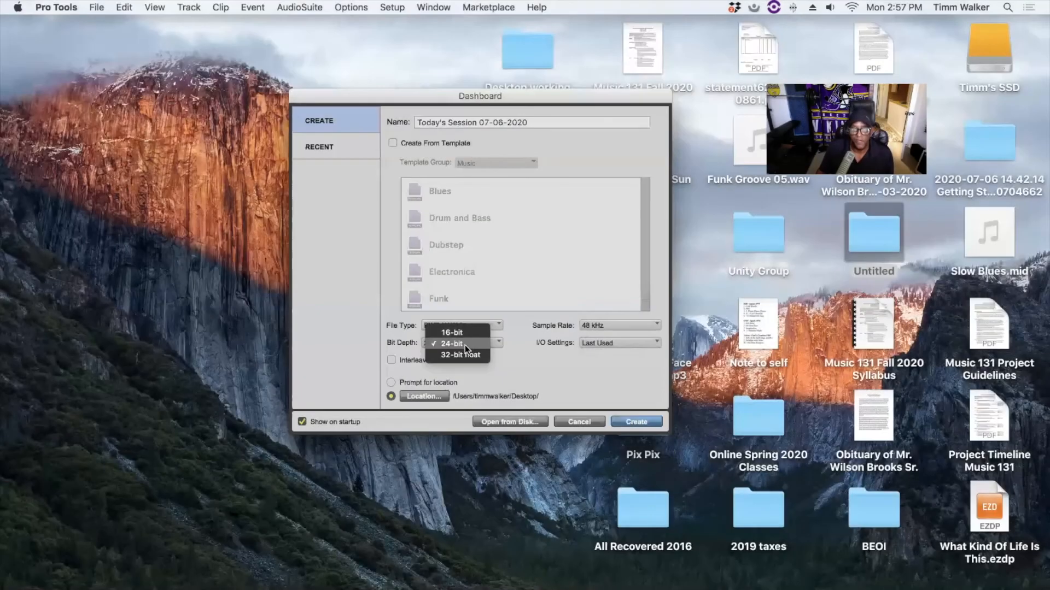
pyautogui.click(466, 344)
pyautogui.click(466, 342)
pyautogui.click(632, 322)
pyautogui.click(632, 324)
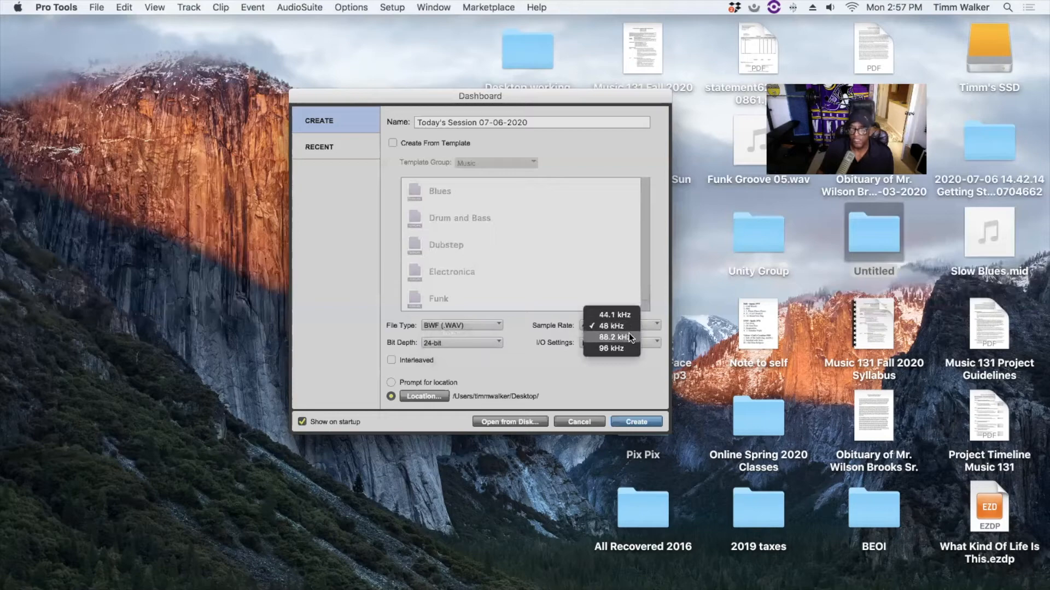
pyautogui.click(632, 327)
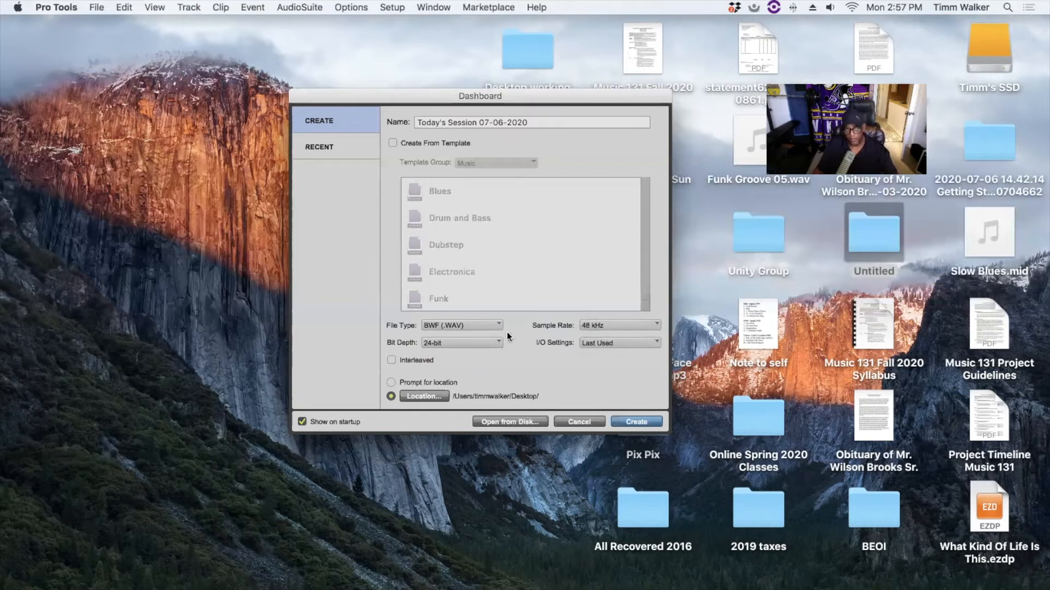
# - Create the session, choosing Don't Save for the unsaved Untitled document
pyautogui.click(635, 421)
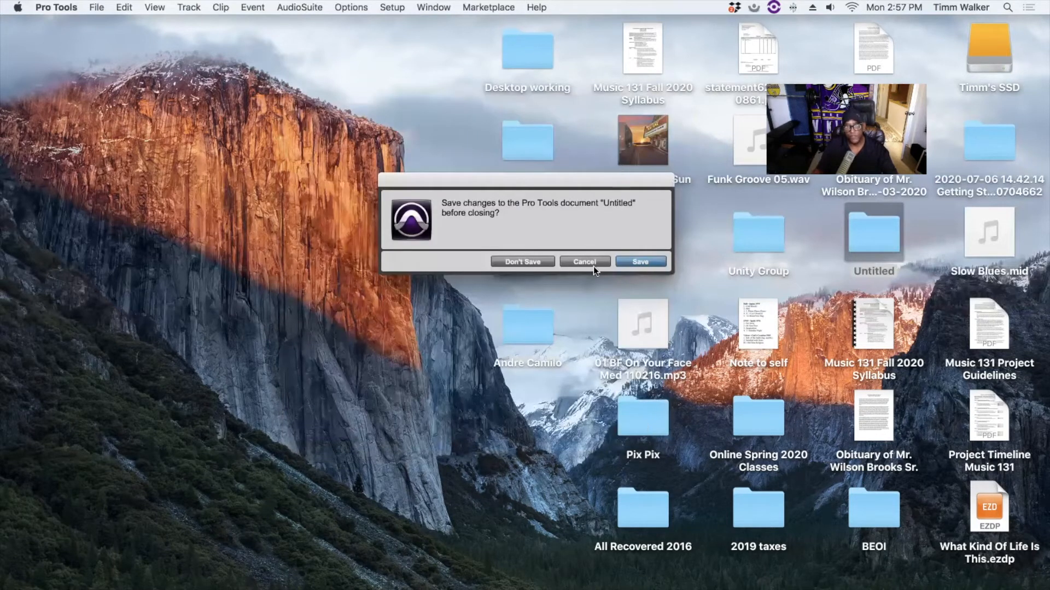
pyautogui.click(533, 262)
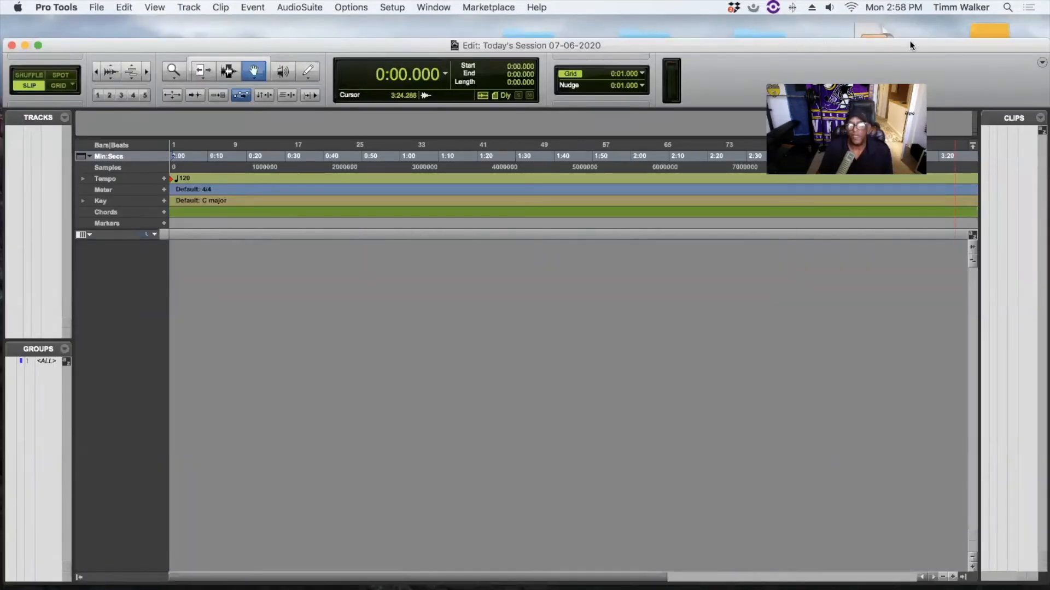
pyautogui.moveTo(905, 44); pyautogui.dragTo(868, 31)
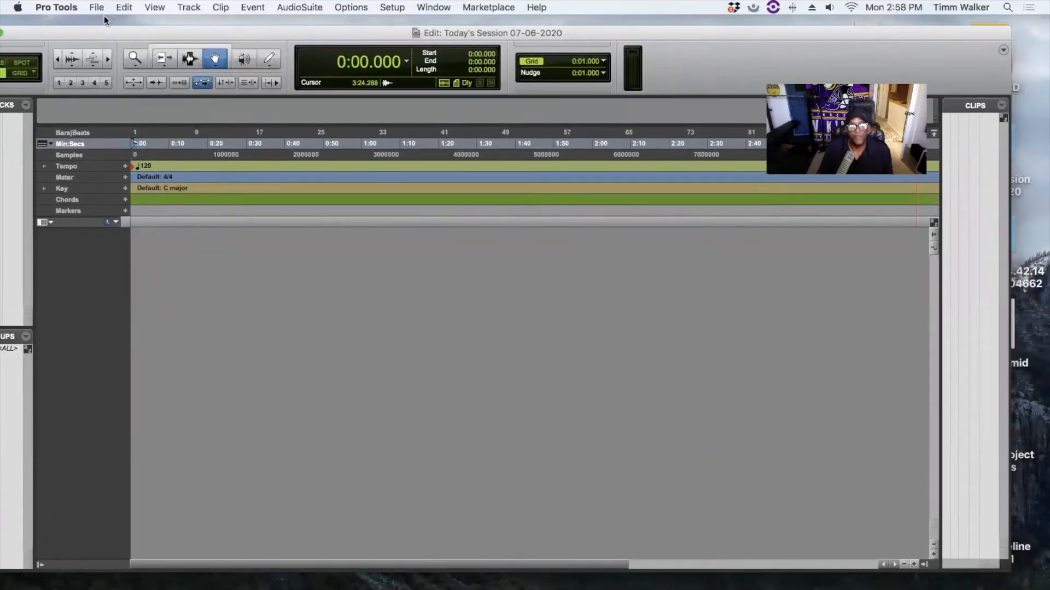
pyautogui.click(190, 8)
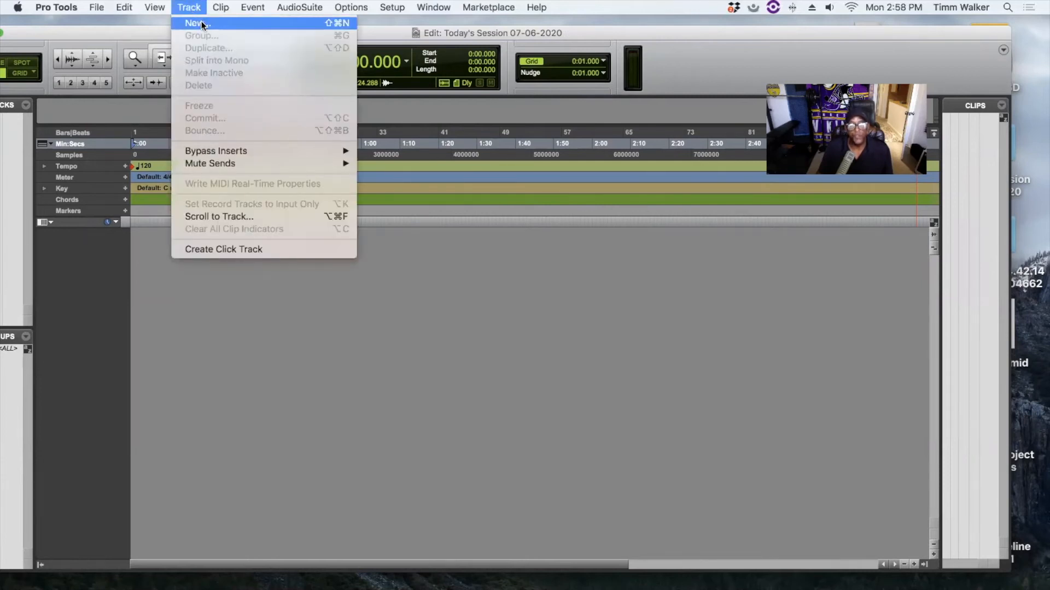
# - Add 2 stereo instrument tracks with Ticks timebase, producing Inst 1 and Inst 2
pyautogui.click(201, 24)
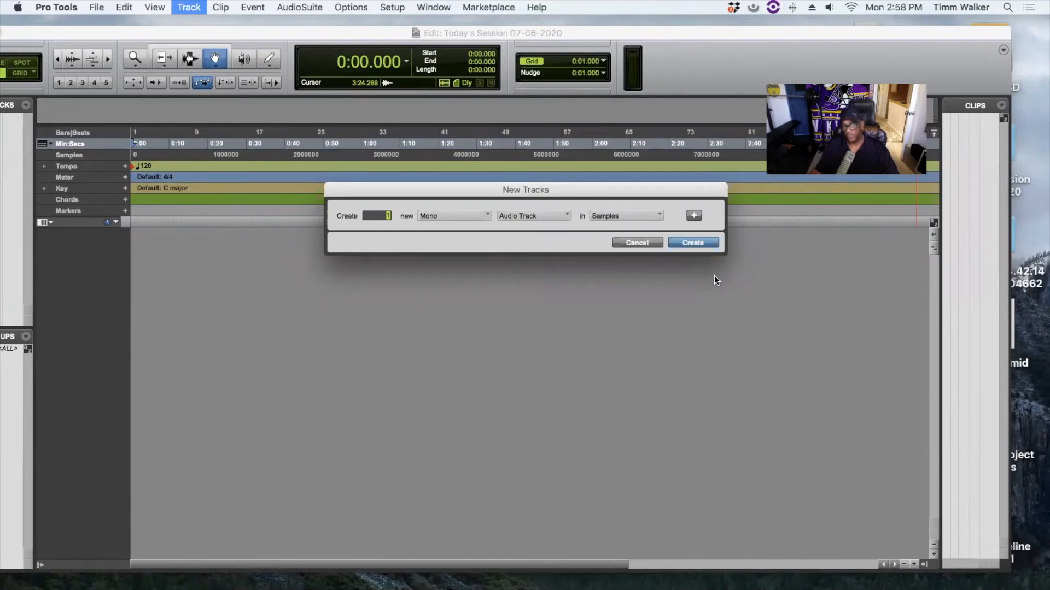
pyautogui.click(467, 216)
pyautogui.click(448, 230)
pyautogui.click(552, 216)
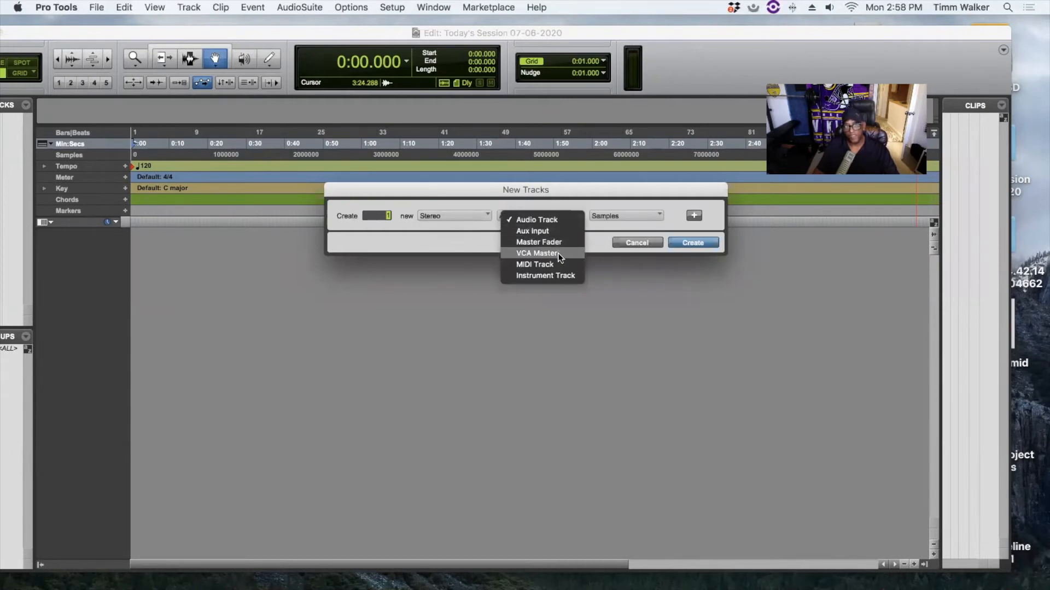
pyautogui.click(558, 275)
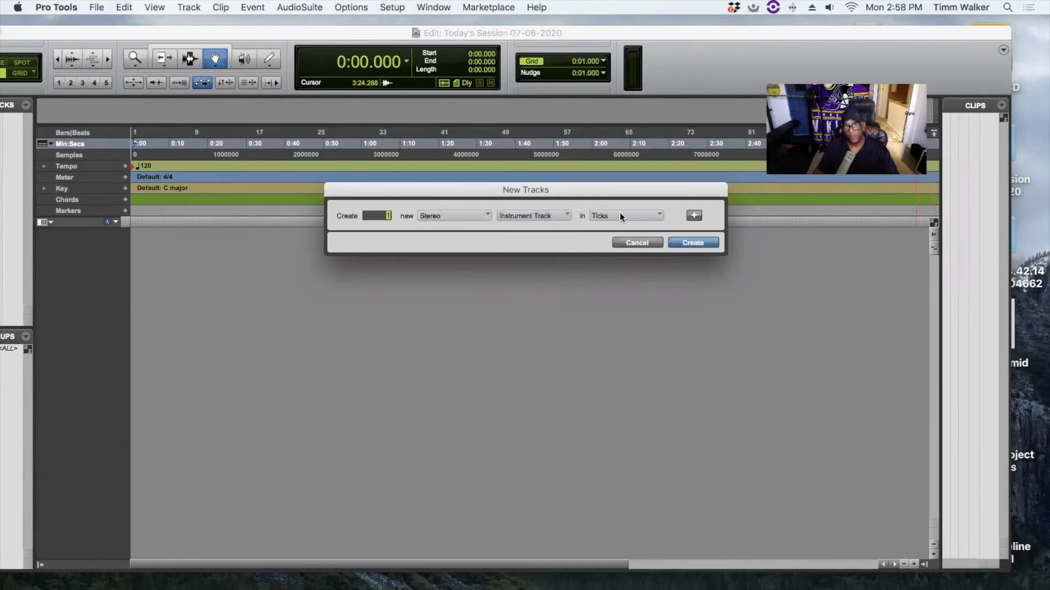
pyautogui.click(639, 215)
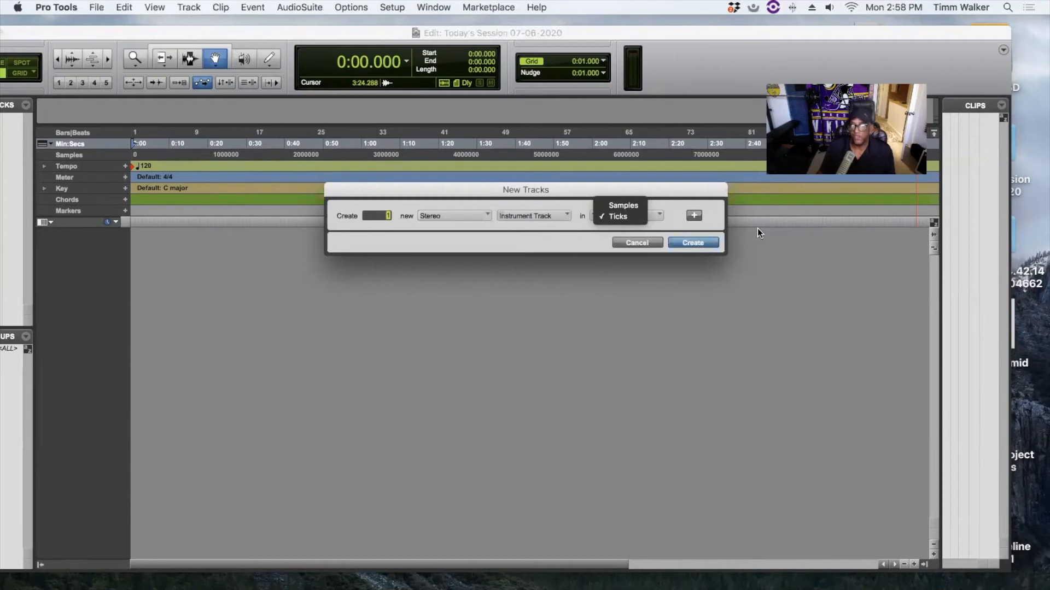
pyautogui.click(795, 239)
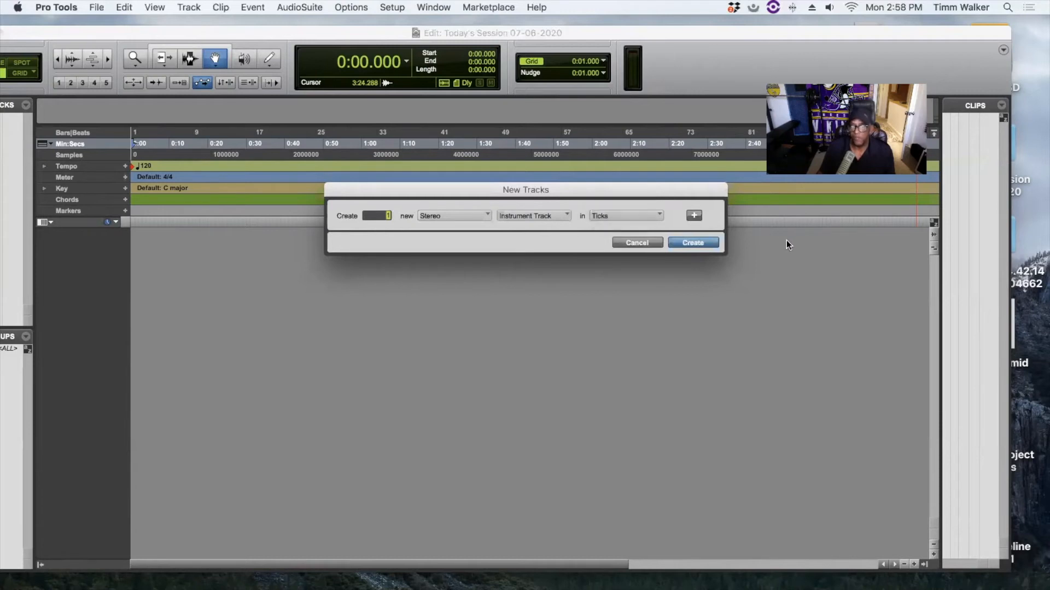
pyautogui.click(623, 216)
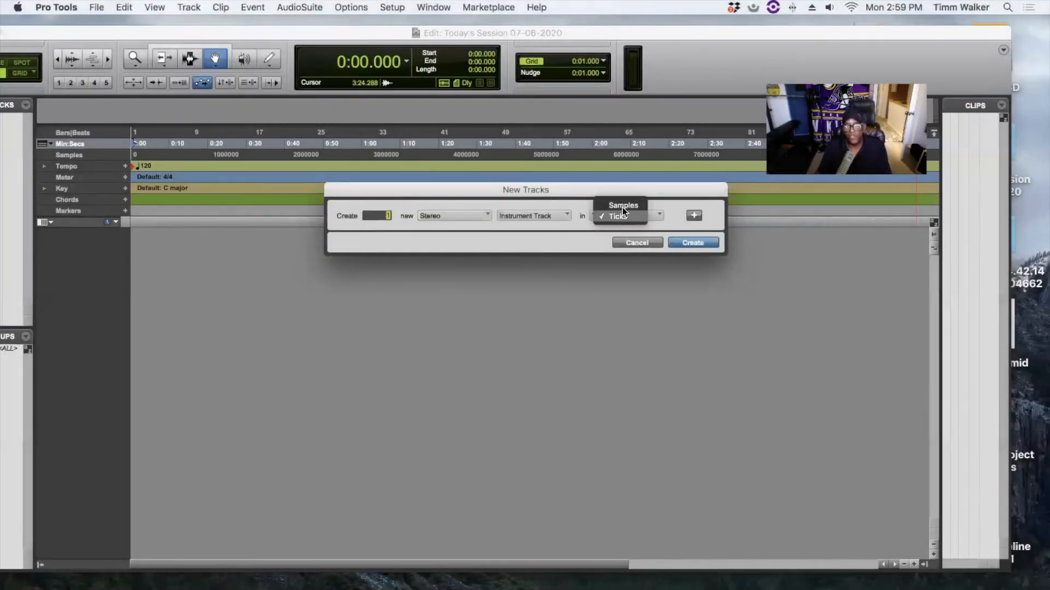
pyautogui.click(791, 230)
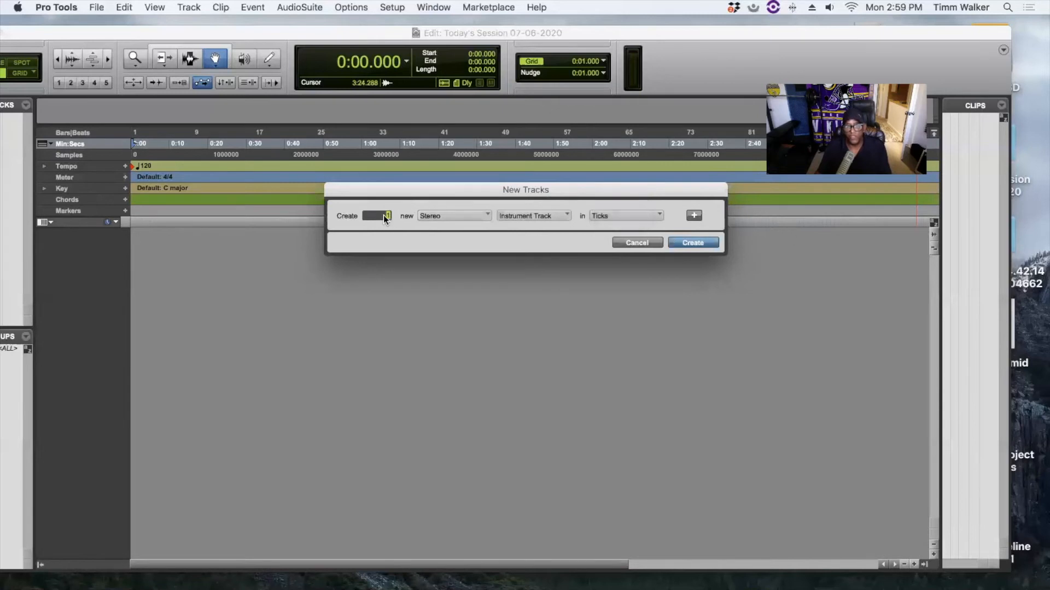
pyautogui.write('2')
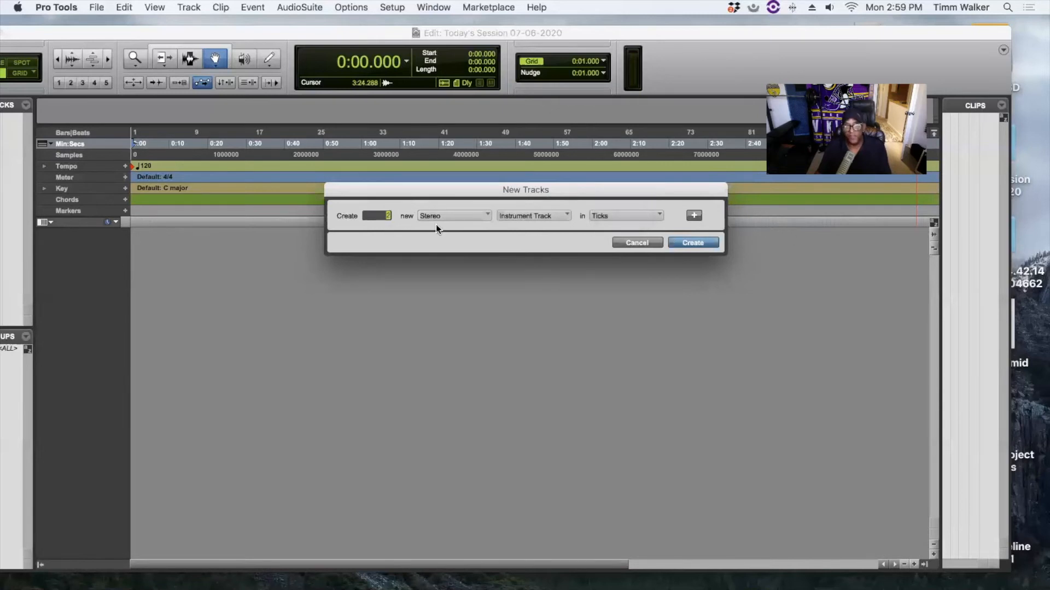
pyautogui.click(692, 244)
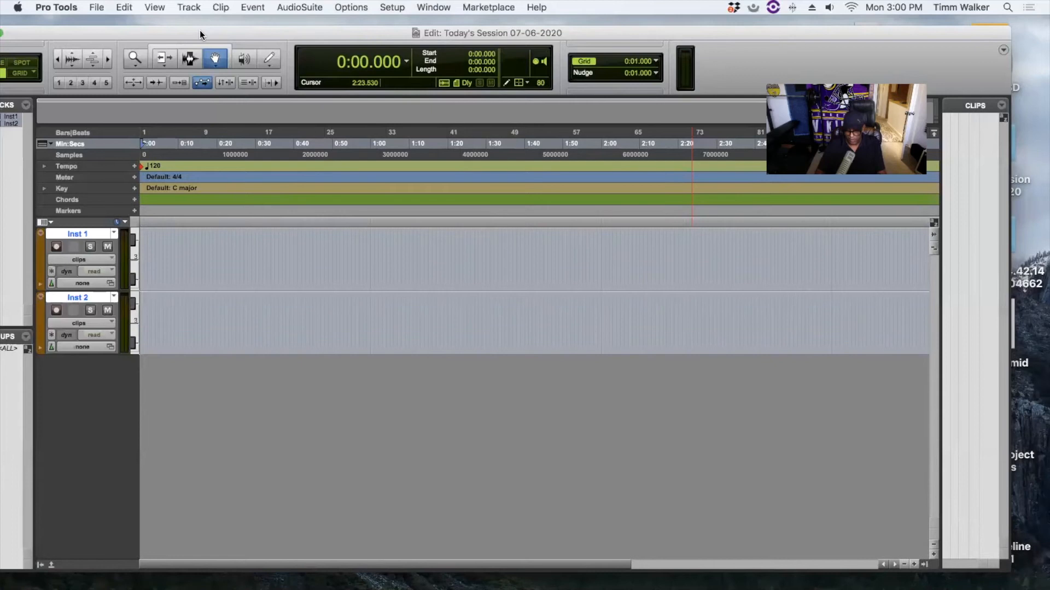
# - Open the Mix window with Cmd+= and shift the Edit window down behind it
pyautogui.press('super+equal')
pyautogui.click(59, 32)
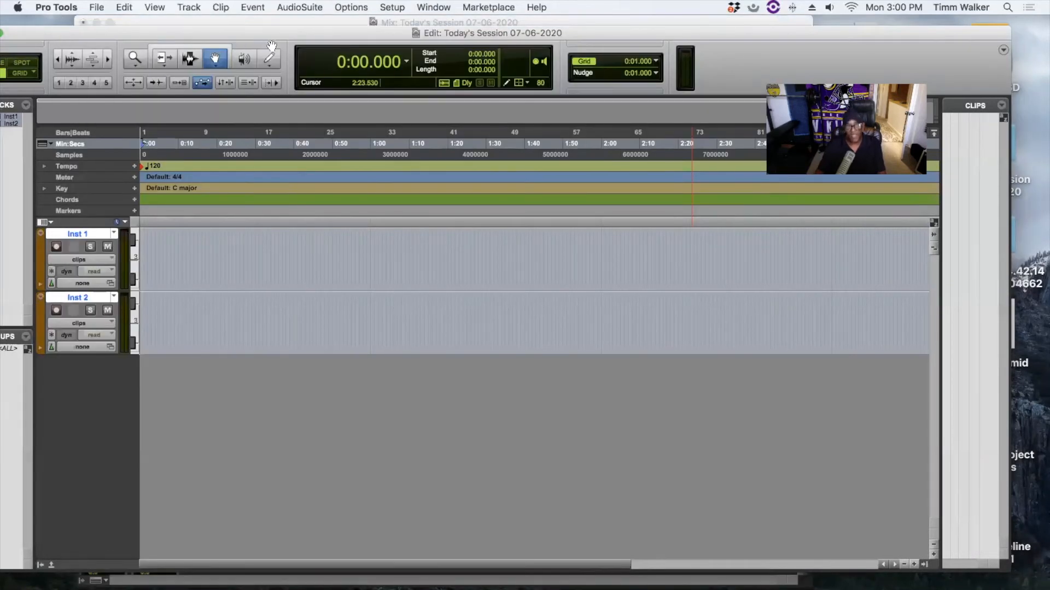
pyautogui.press('super+equal')
pyautogui.press('super+equal')
pyautogui.press('super+equal')
pyautogui.press('super+equal')
pyautogui.press('super+equal')
pyautogui.press('super+equal')
pyautogui.press('super+equal')
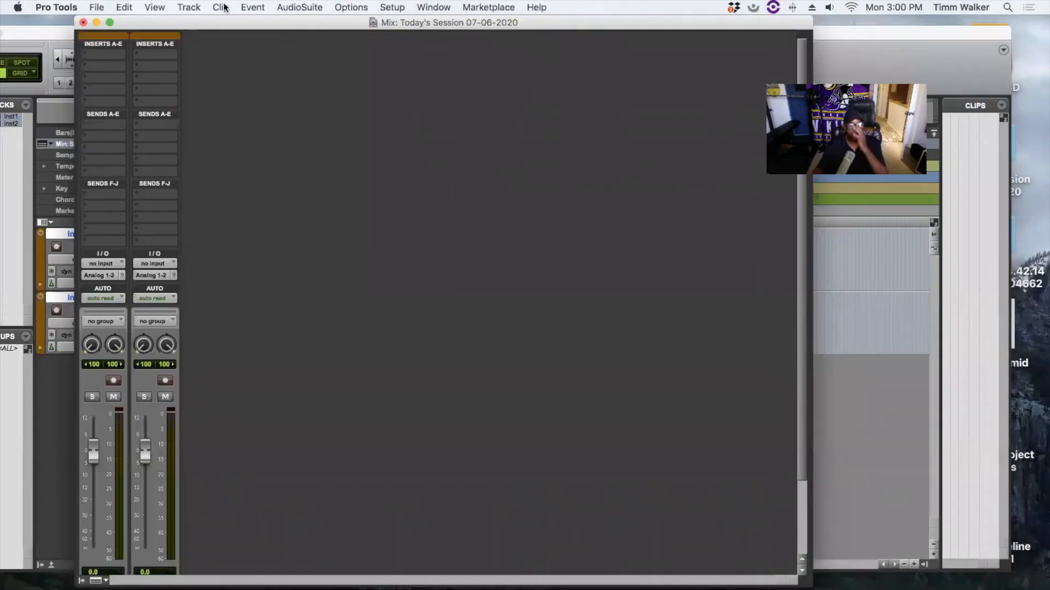
pyautogui.moveTo(221, 29); pyautogui.dragTo(173, 25)
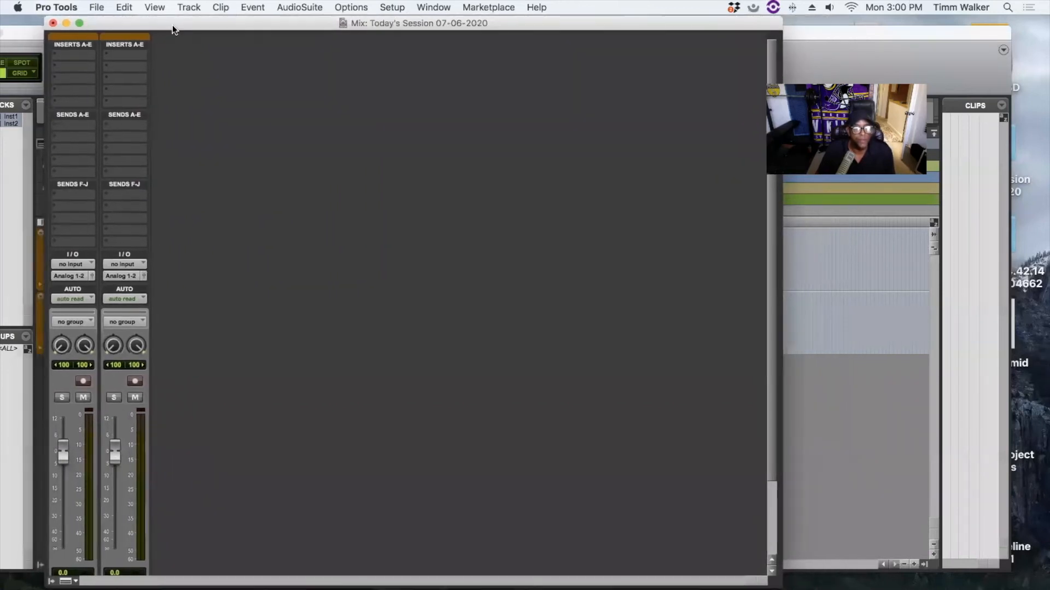
pyautogui.click(861, 28)
pyautogui.moveTo(890, 34); pyautogui.dragTo(897, 79)
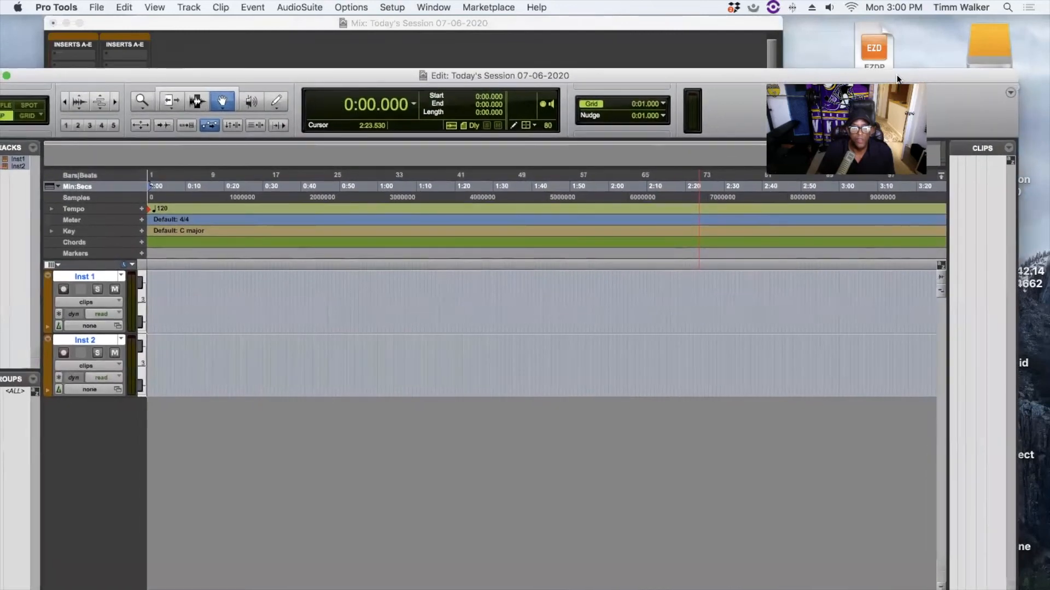
# - Bring the Mix window to the front and reposition it over the Edit window
pyautogui.click(242, 24)
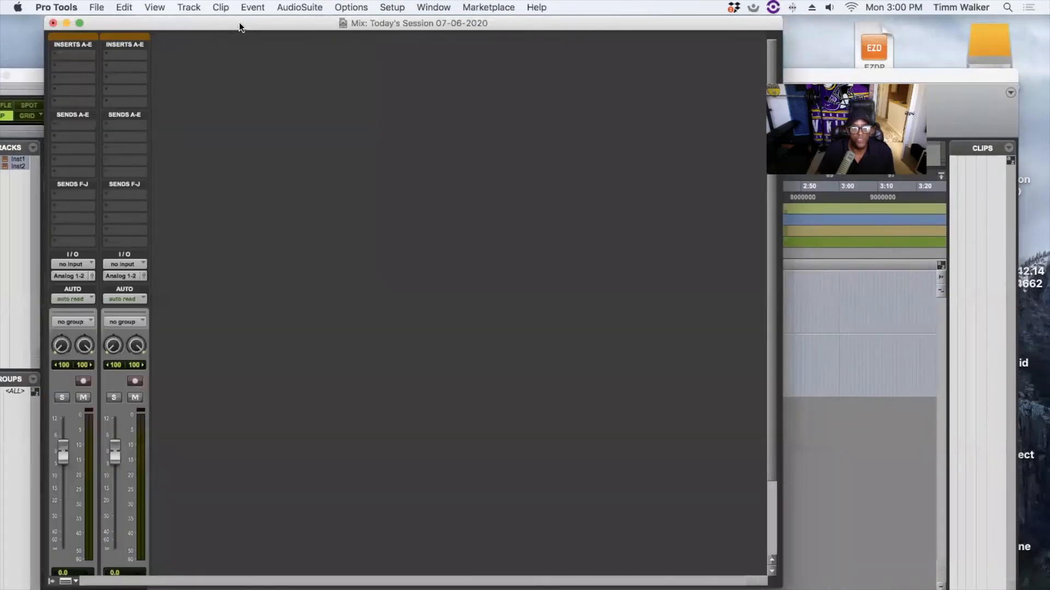
pyautogui.click(27, 74)
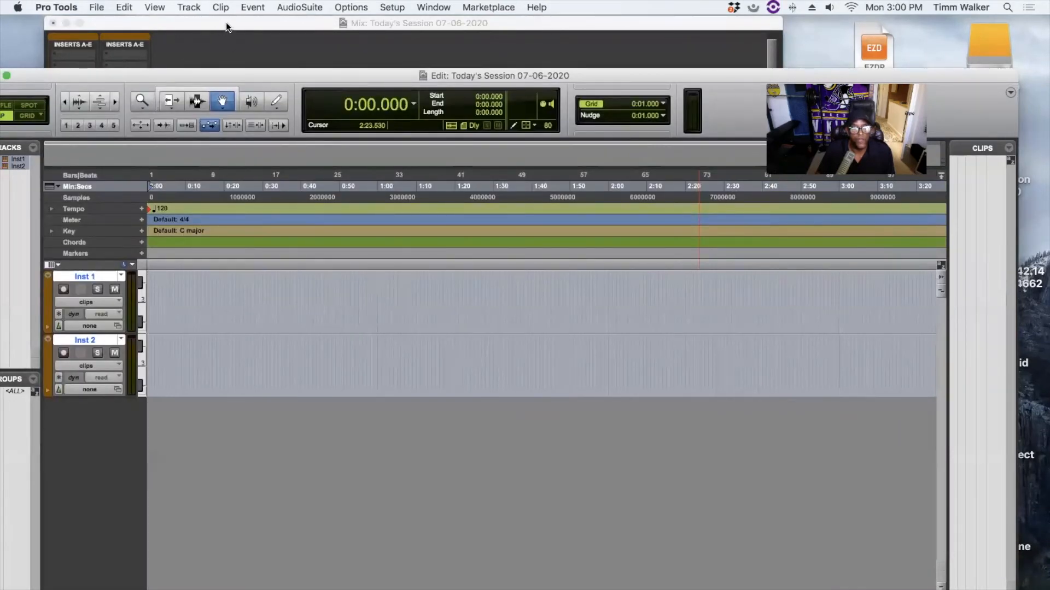
pyautogui.click(48, 67)
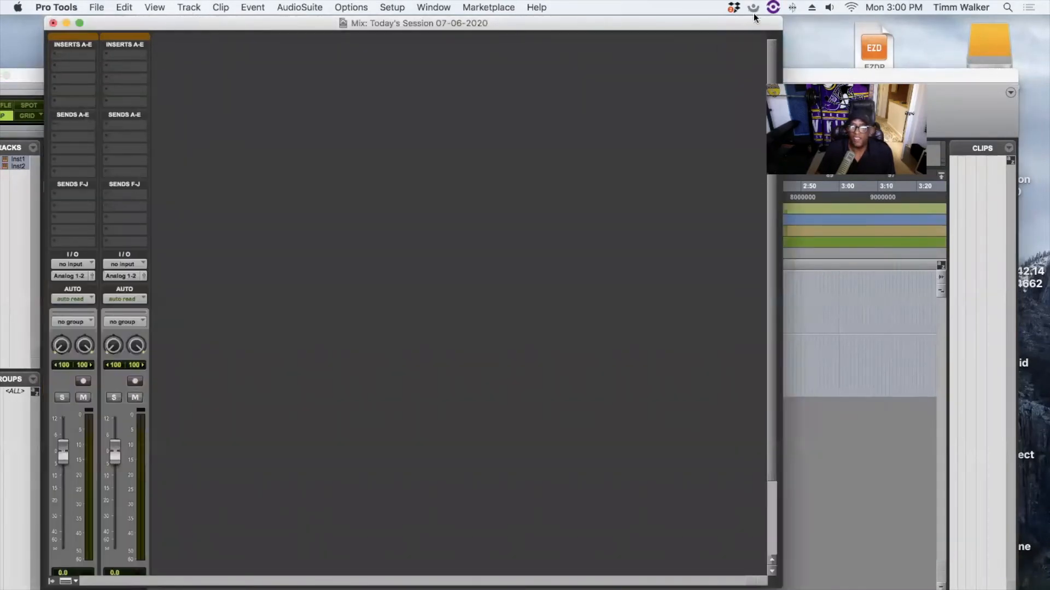
pyautogui.moveTo(733, 28)
pyautogui.mouseDown()
pyautogui.moveTo(720, 44)
pyautogui.moveTo(729, 46)
pyautogui.mouseUp()
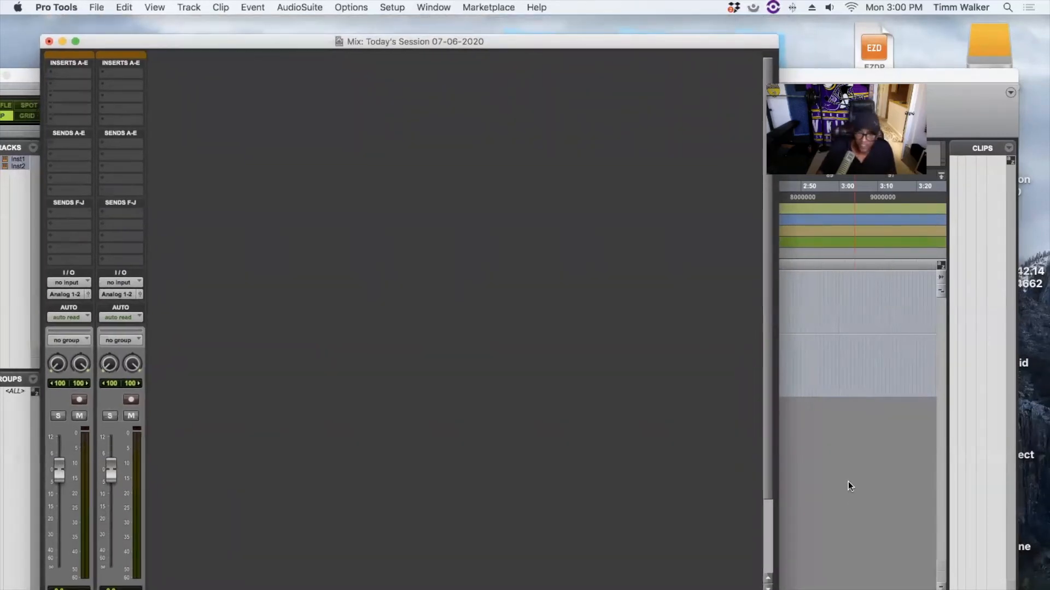
pyautogui.moveTo(769, 380)
pyautogui.mouseDown()
pyautogui.moveTo(765, 405)
pyautogui.moveTo(767, 375)
pyautogui.mouseUp()
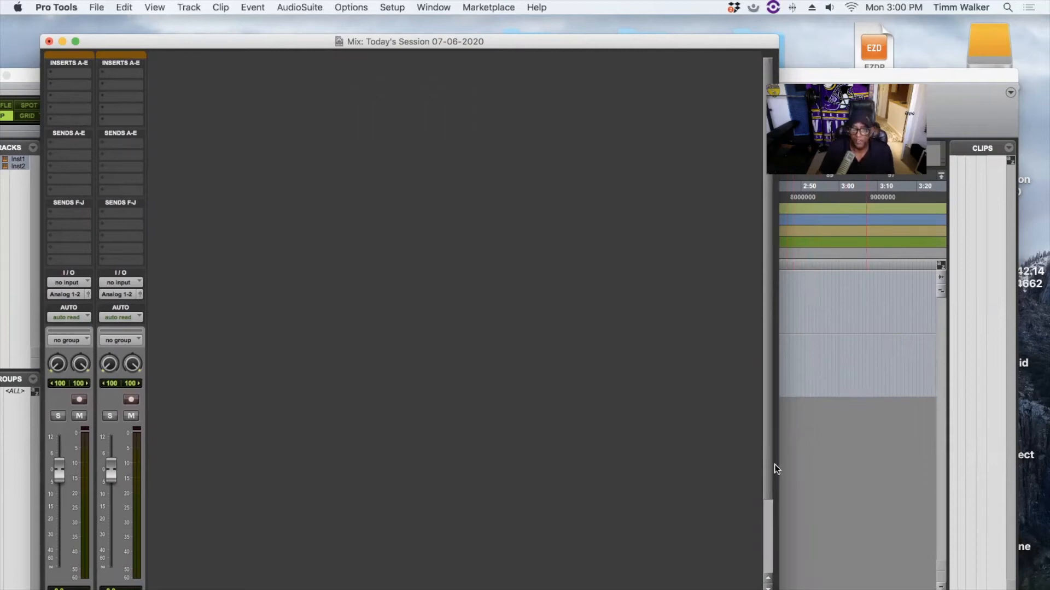
pyautogui.moveTo(769, 476); pyautogui.dragTo(747, 504)
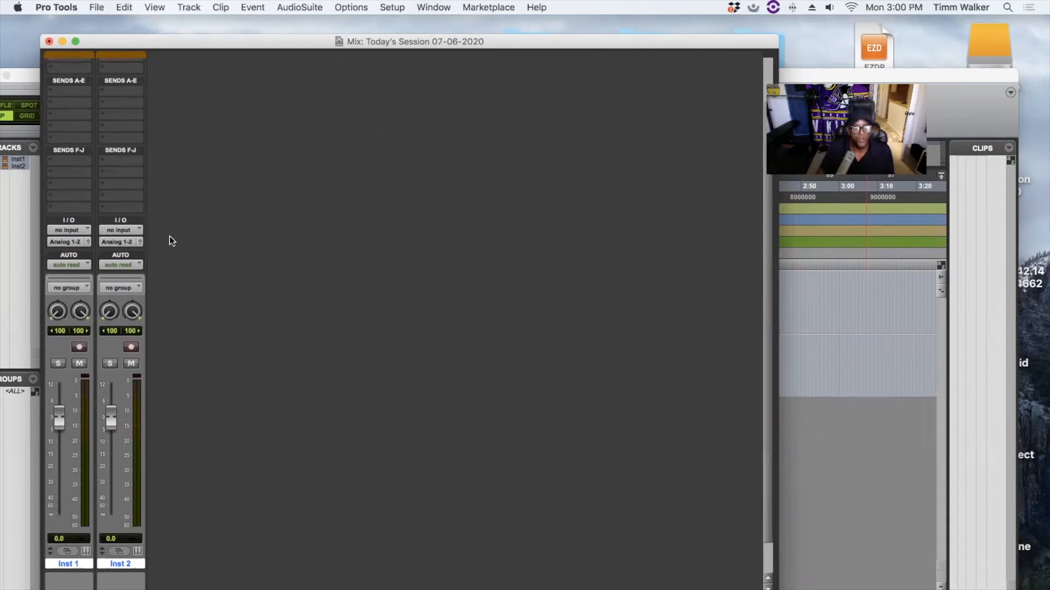
pyautogui.moveTo(763, 383); pyautogui.dragTo(767, 235)
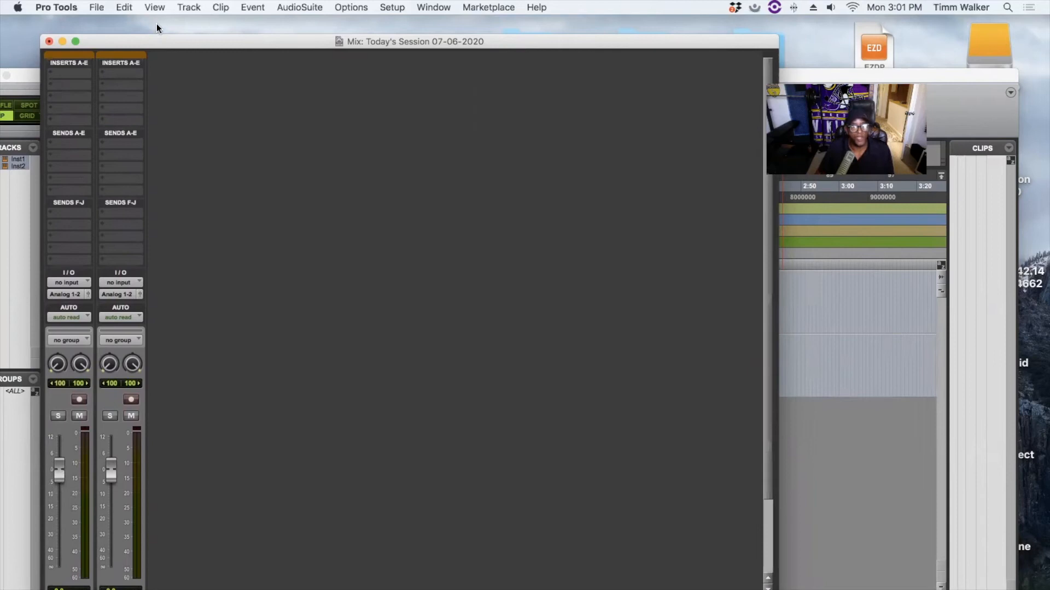
pyautogui.click(96, 7)
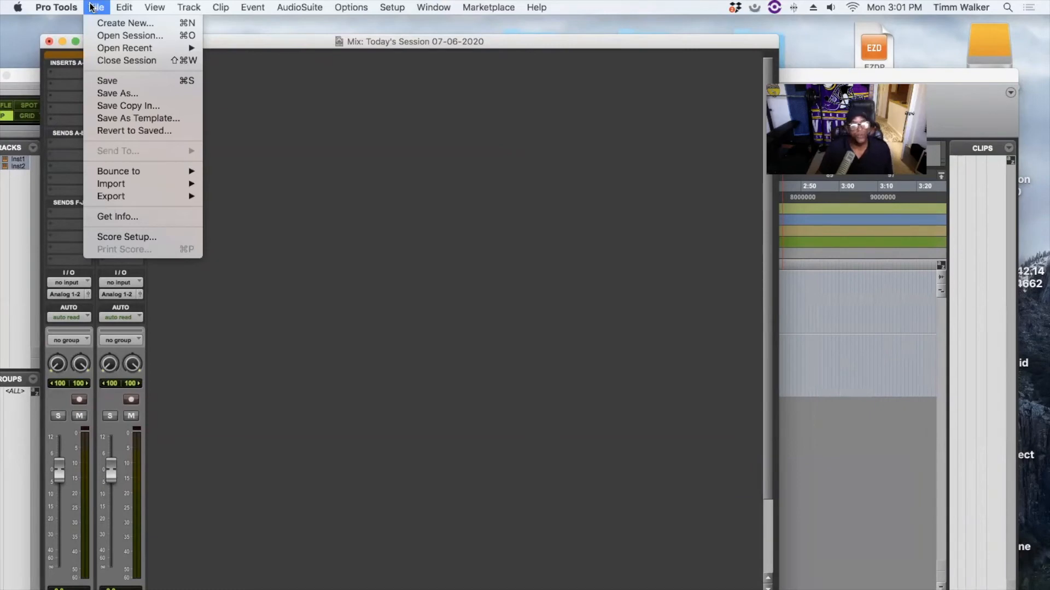
# - Create 4 new mono audio tracks via Track > New, giving Audio 1 to Audio 4
pyautogui.moveTo(189, 7)
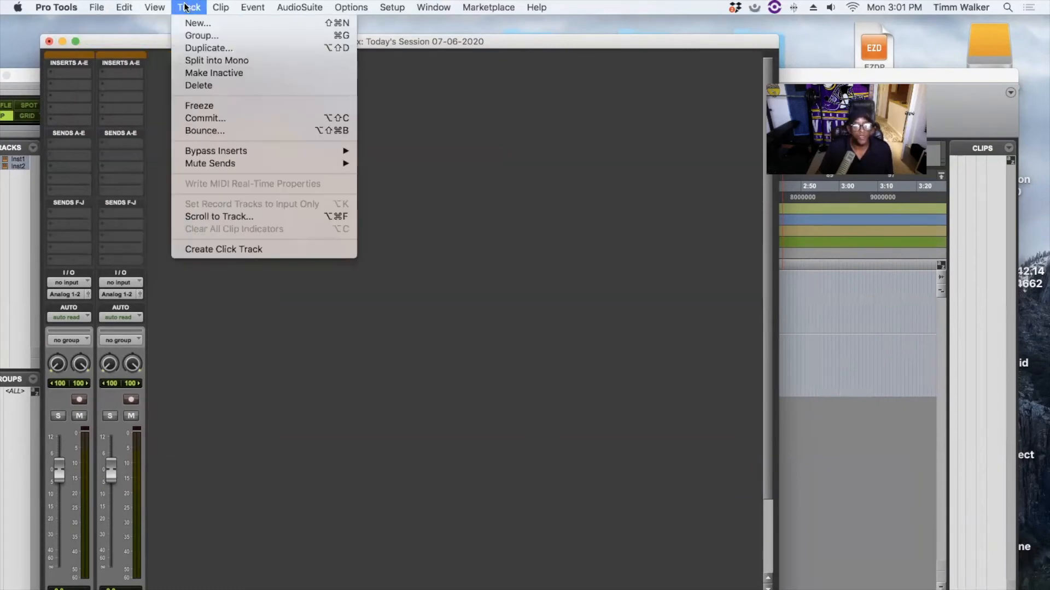
pyautogui.click(204, 24)
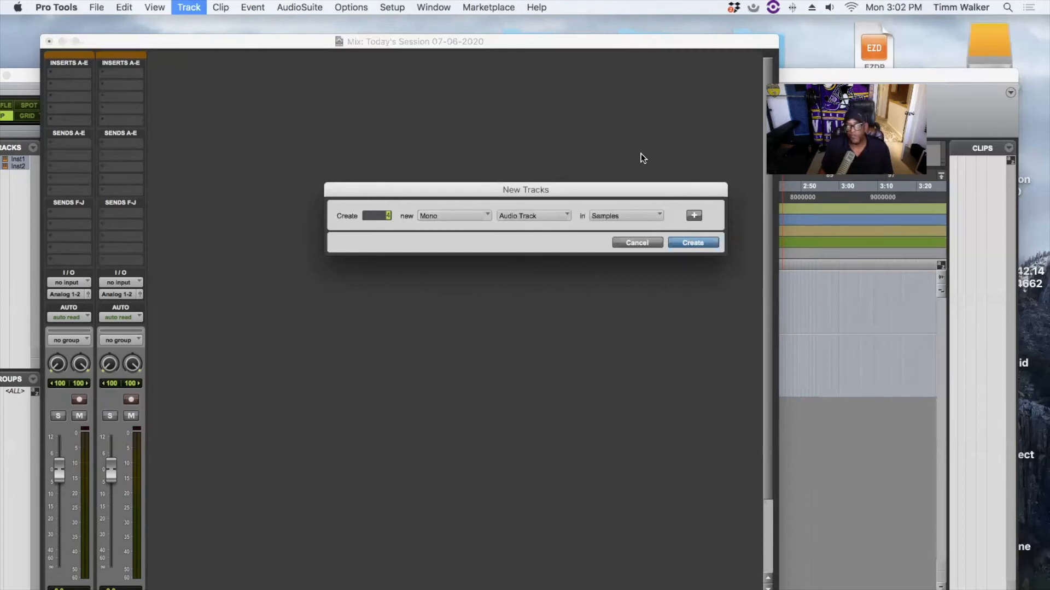
pyautogui.click(692, 243)
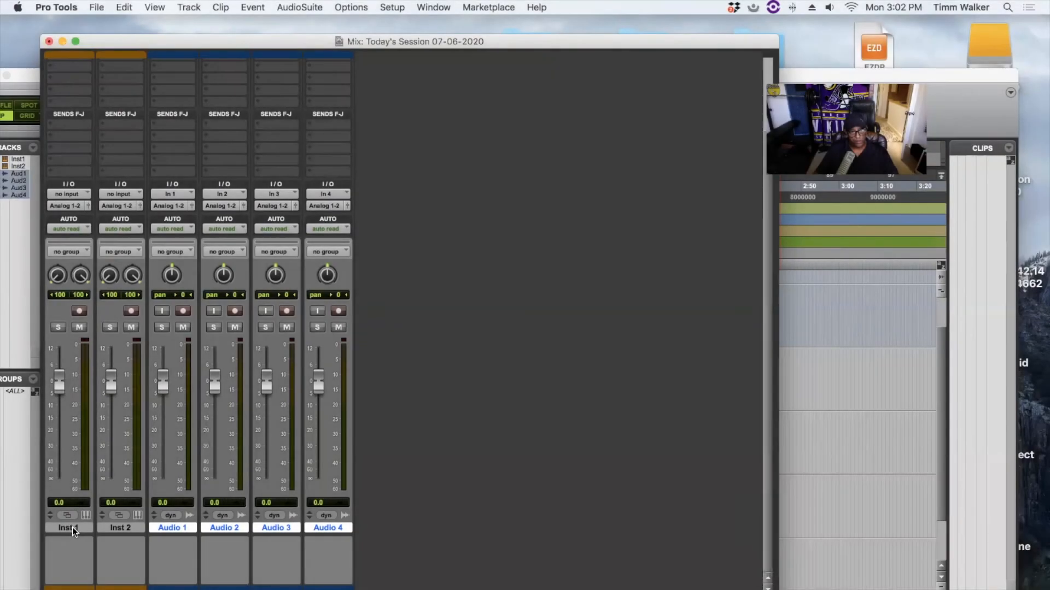
# - Rename the Inst 1 mixer strip to 'Drums'
pyautogui.doubleClick(73, 527)
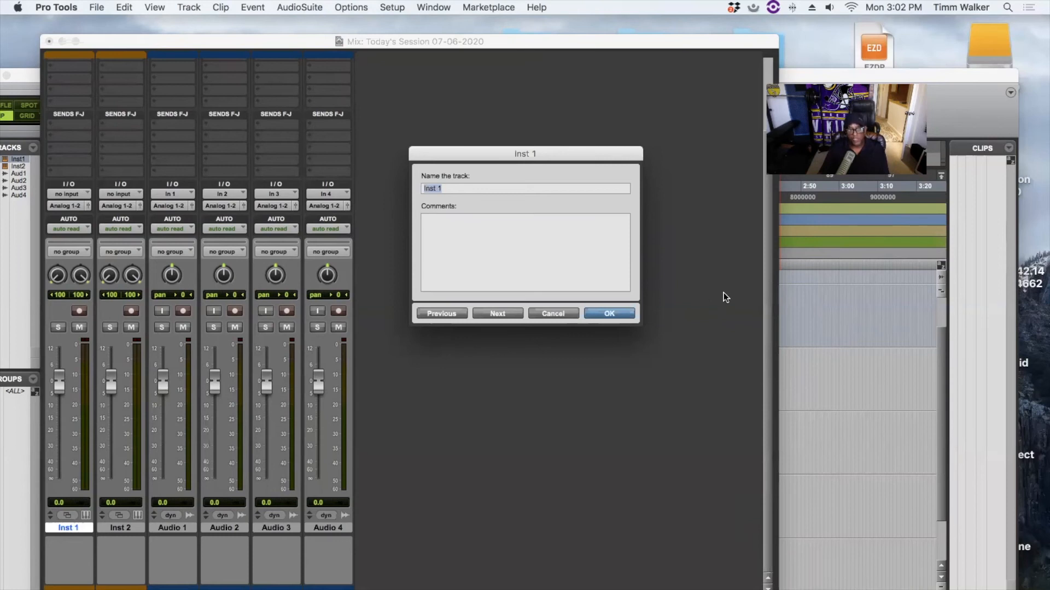
pyautogui.write('Drums')
pyautogui.click(612, 314)
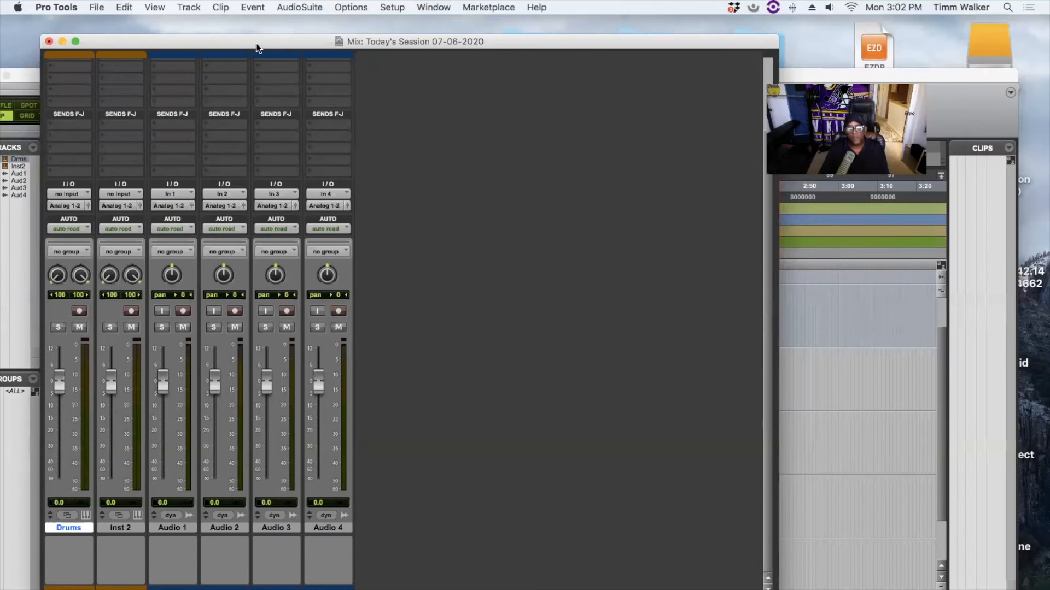
pyautogui.moveTo(257, 45); pyautogui.dragTo(277, 30)
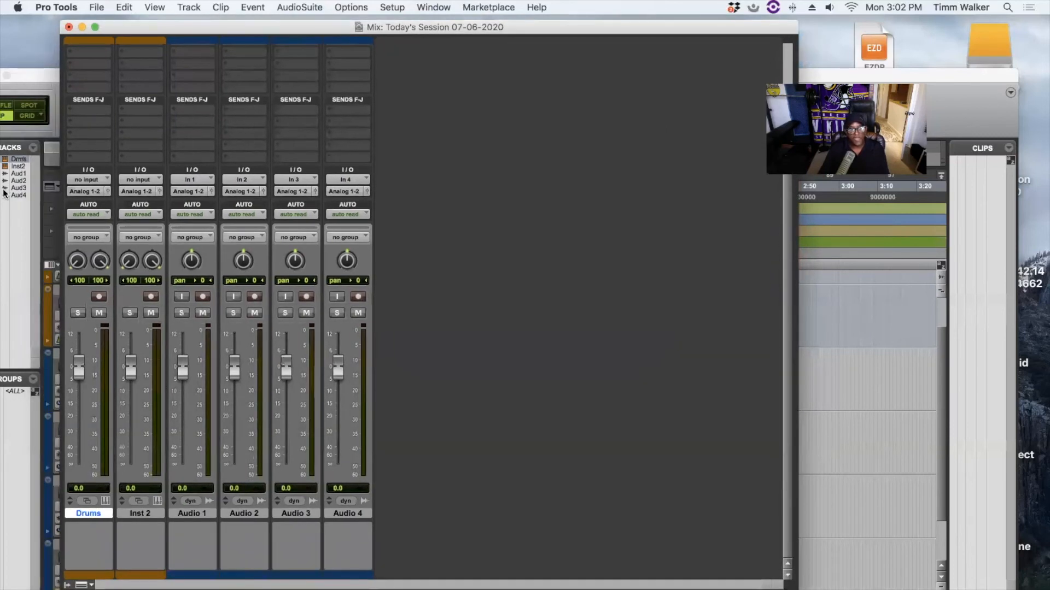
pyautogui.moveTo(5, 192)
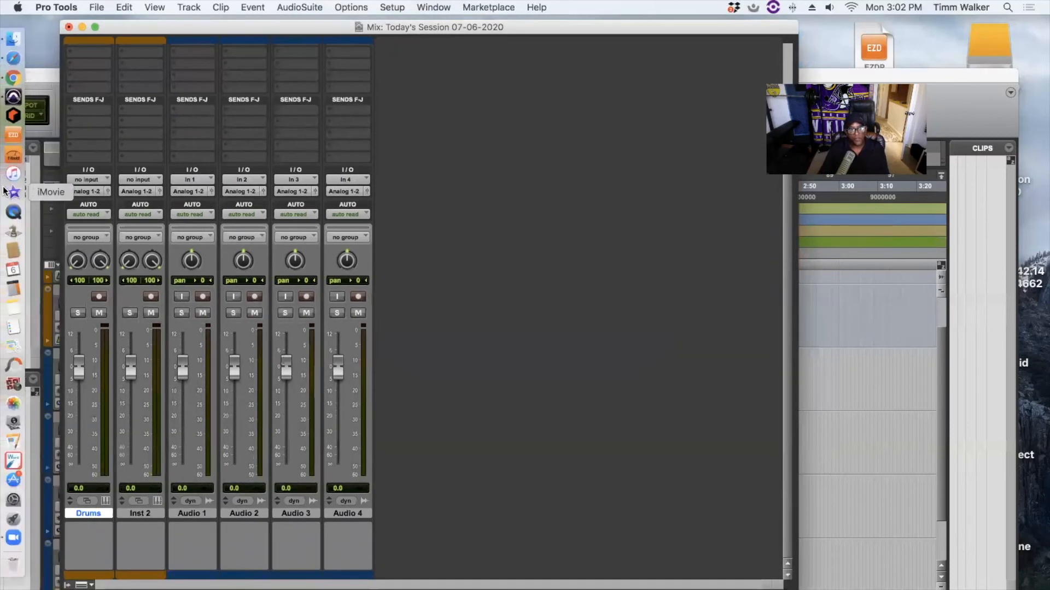
# - Close the EZdrummer window, choosing Don't Save for its untitled drum document
pyautogui.click(10, 137)
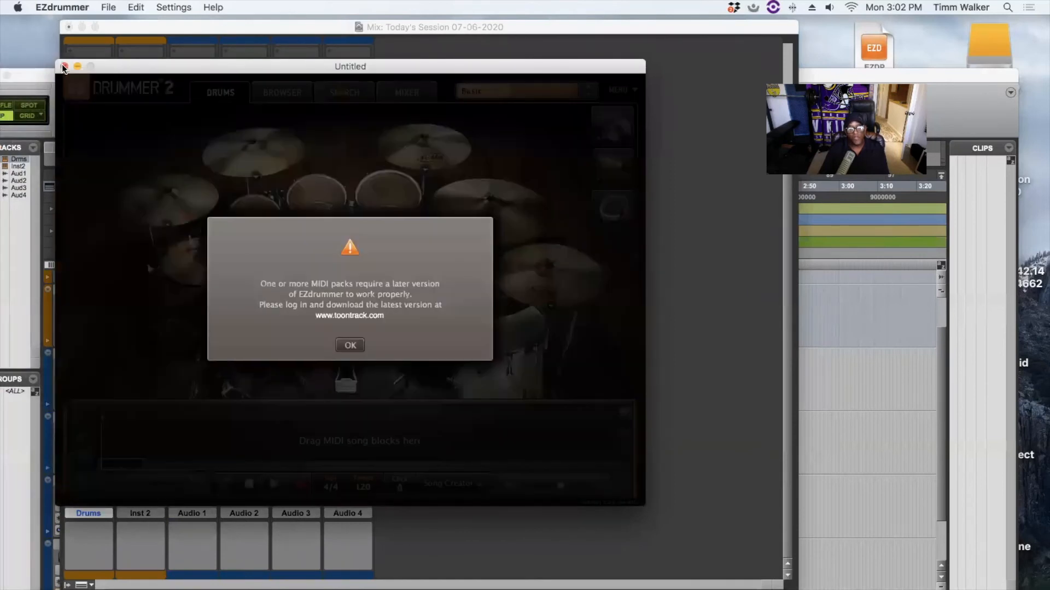
pyautogui.click(64, 67)
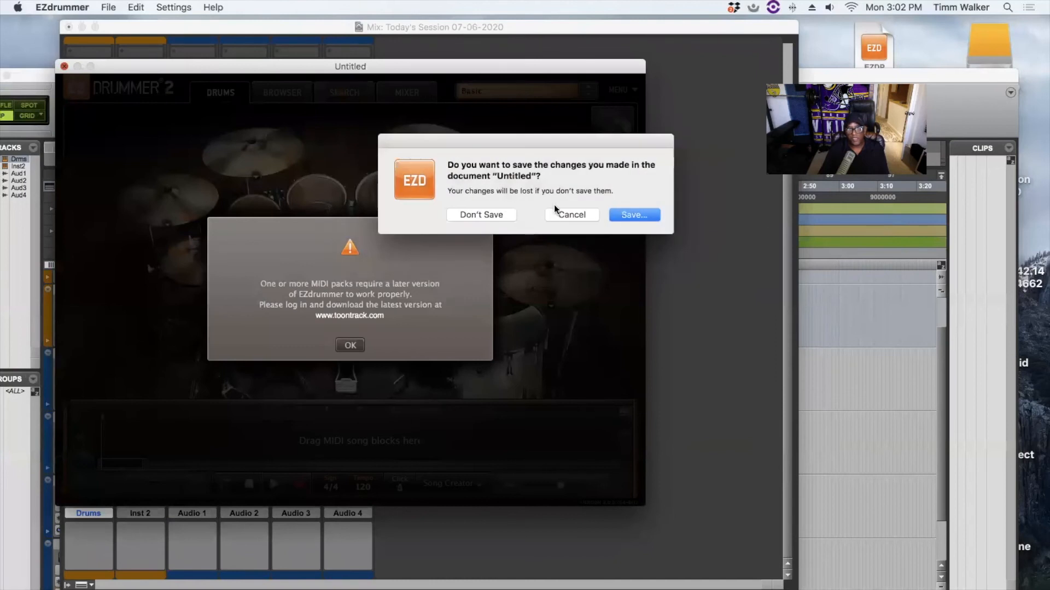
pyautogui.click(498, 215)
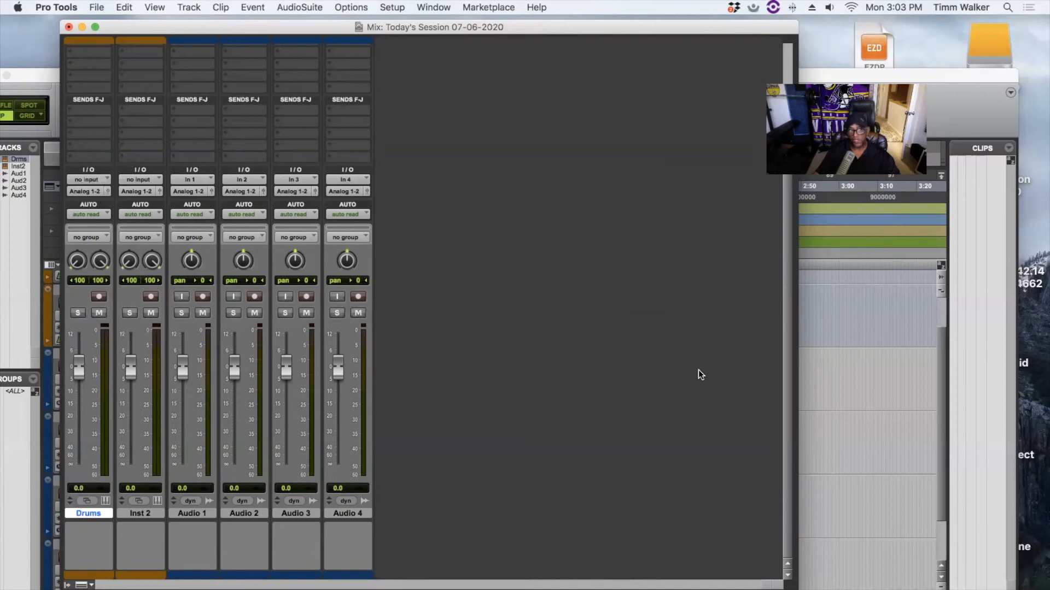
# - Rename the Inst 2 track to 'Piano' in its name dialog
pyautogui.doubleClick(151, 513)
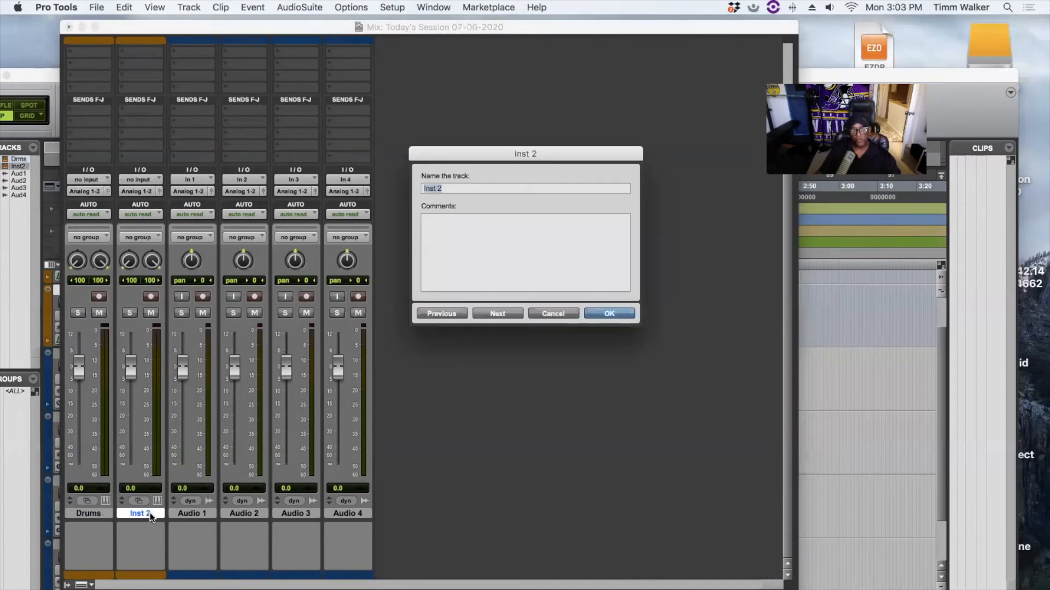
pyautogui.write('Key')
pyautogui.press('BackSpace')
pyautogui.press('BackSpace')
pyautogui.press('BackSpace')
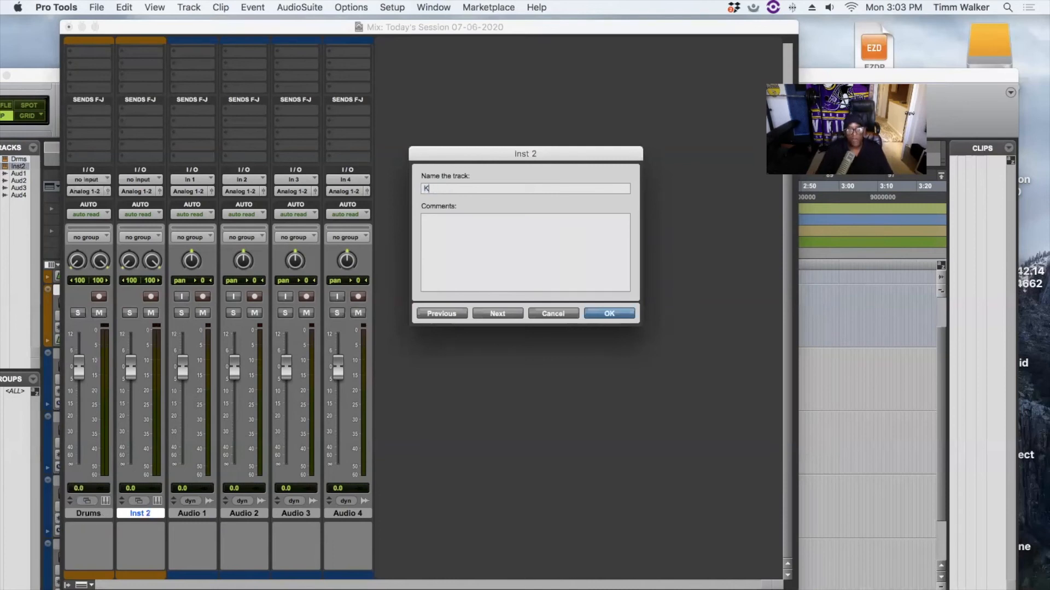
pyautogui.write('Pi')
pyautogui.press('BackSpace')
pyautogui.write('ano')
pyautogui.click(609, 312)
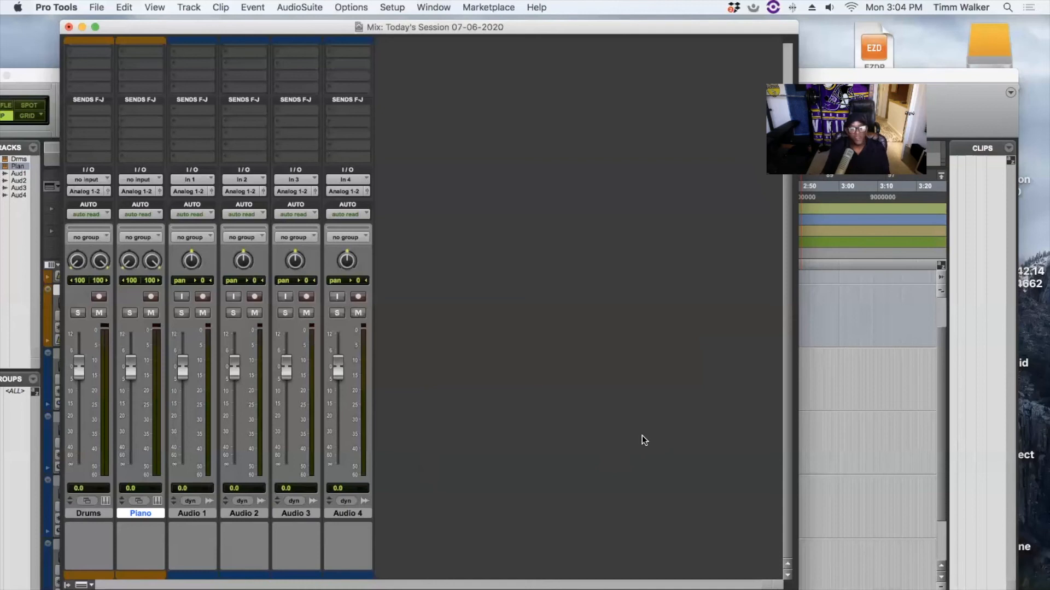
# - Rename Audio 1 to 'Vocal' and drag its strip to the mixer's far right
pyautogui.doubleClick(196, 512)
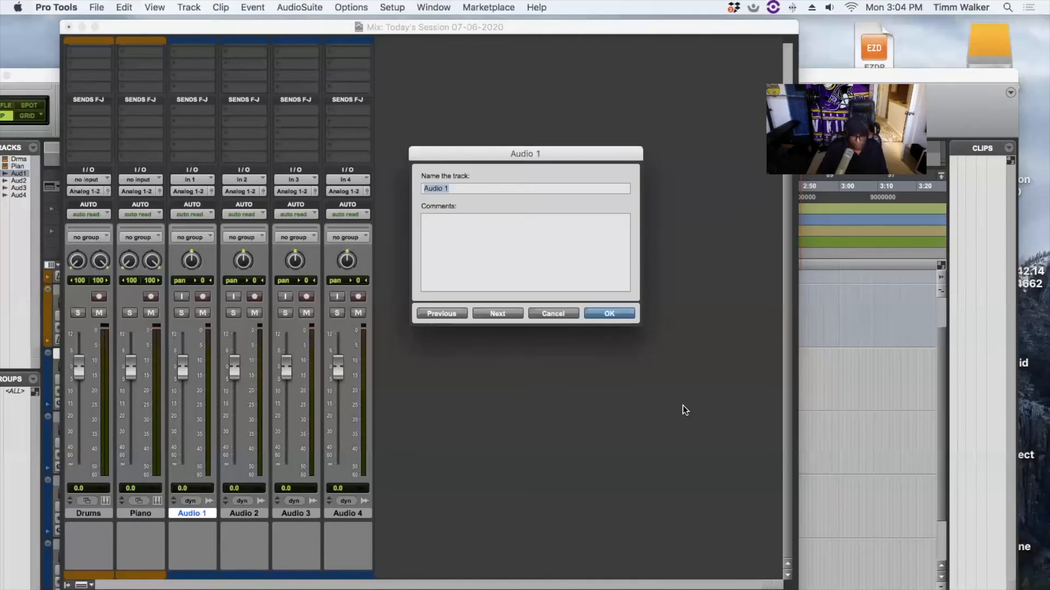
pyautogui.write('Vocal')
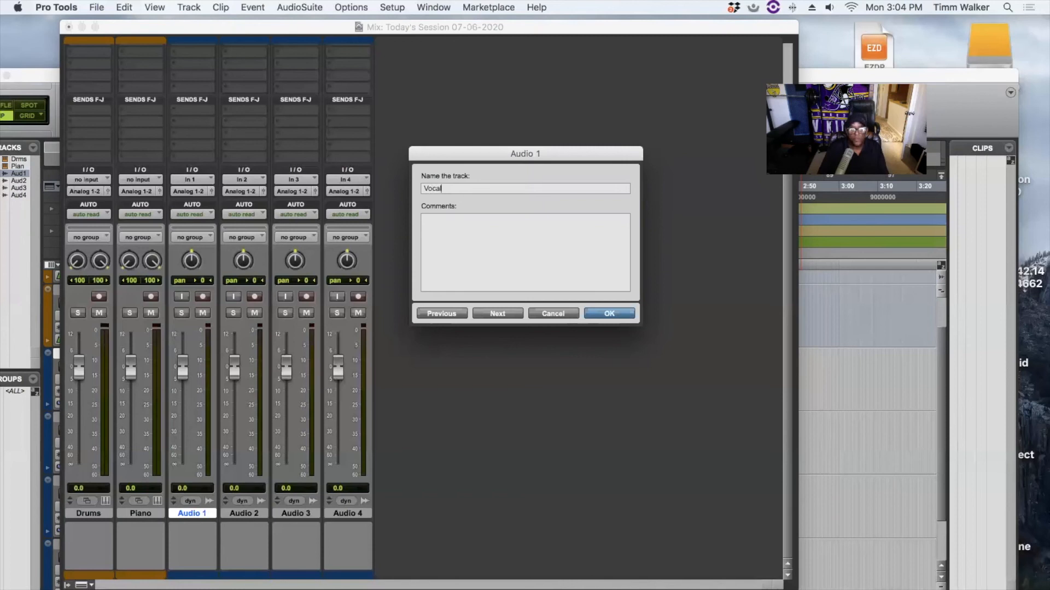
pyautogui.click(623, 312)
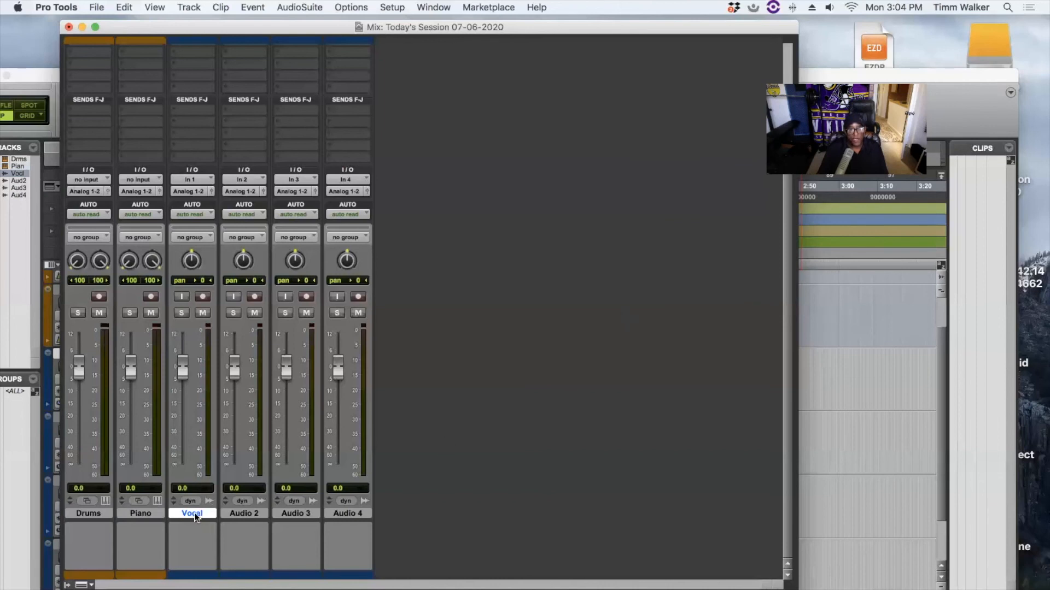
pyautogui.moveTo(200, 517); pyautogui.dragTo(426, 526)
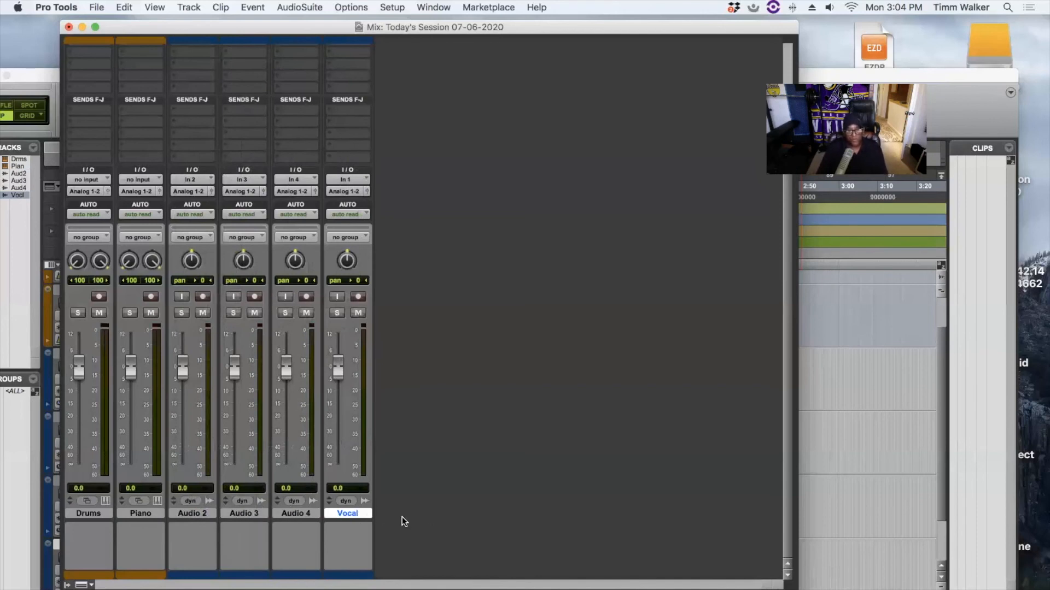
# - Rename the Audio 2 track to 'Bass'
pyautogui.doubleClick(192, 513)
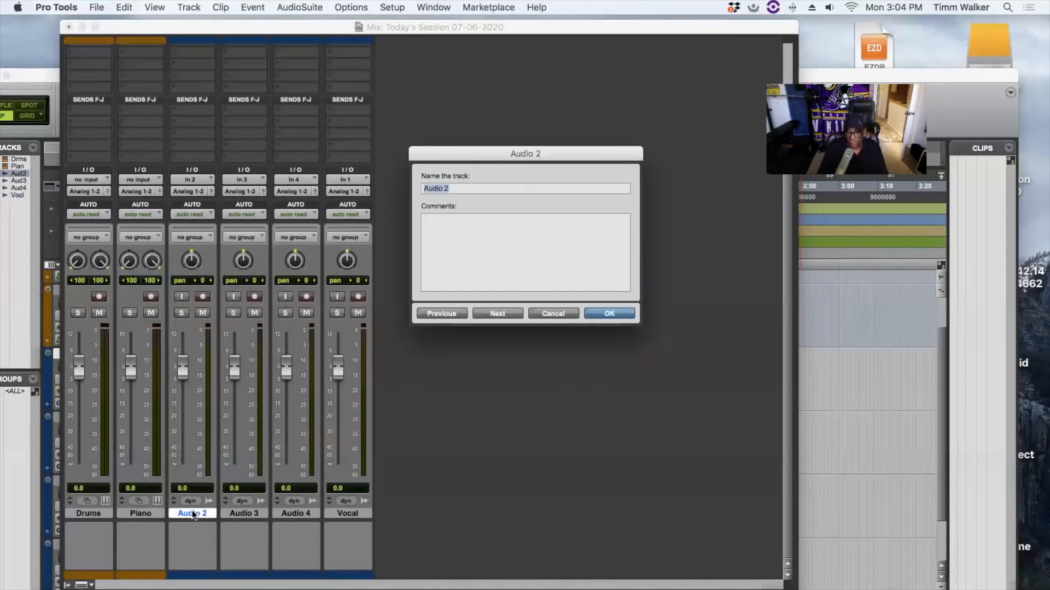
pyautogui.press('BackSpace')
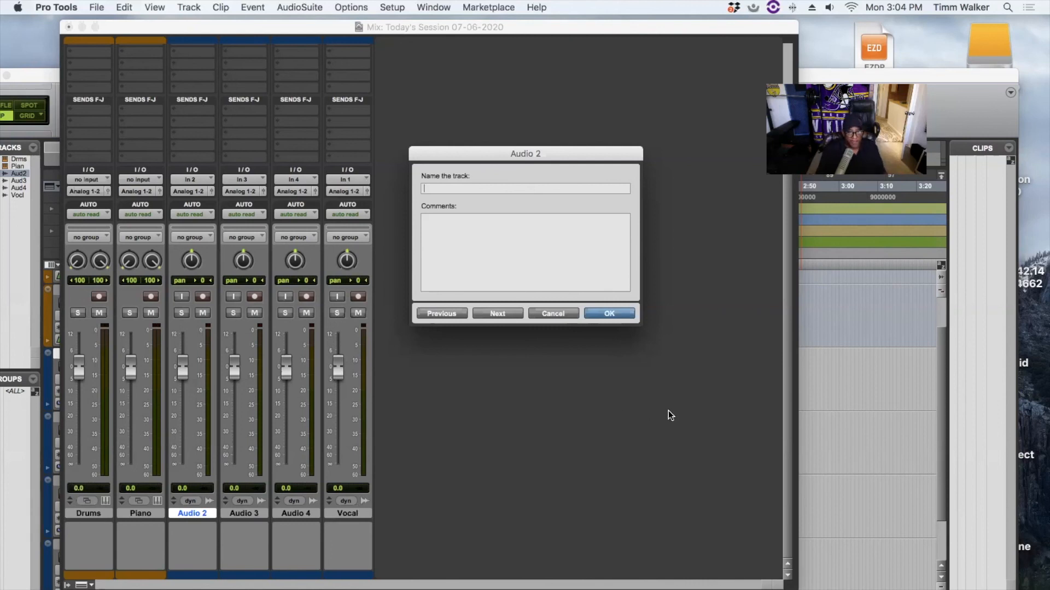
pyautogui.write('Bass')
pyautogui.click(625, 313)
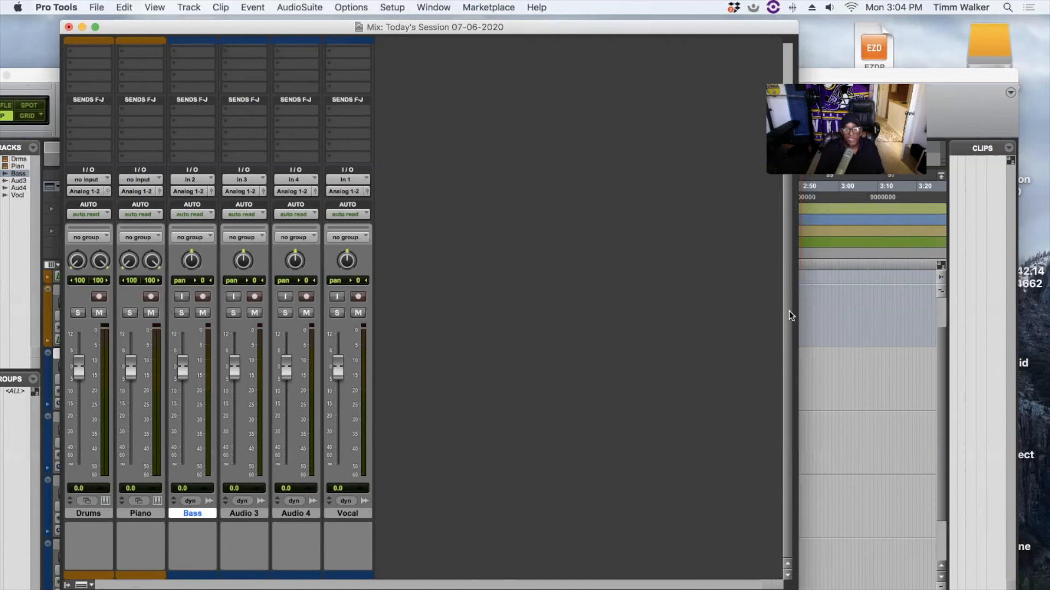
# - Rename the Audio 3 track to Guitar
pyautogui.doubleClick(250, 513)
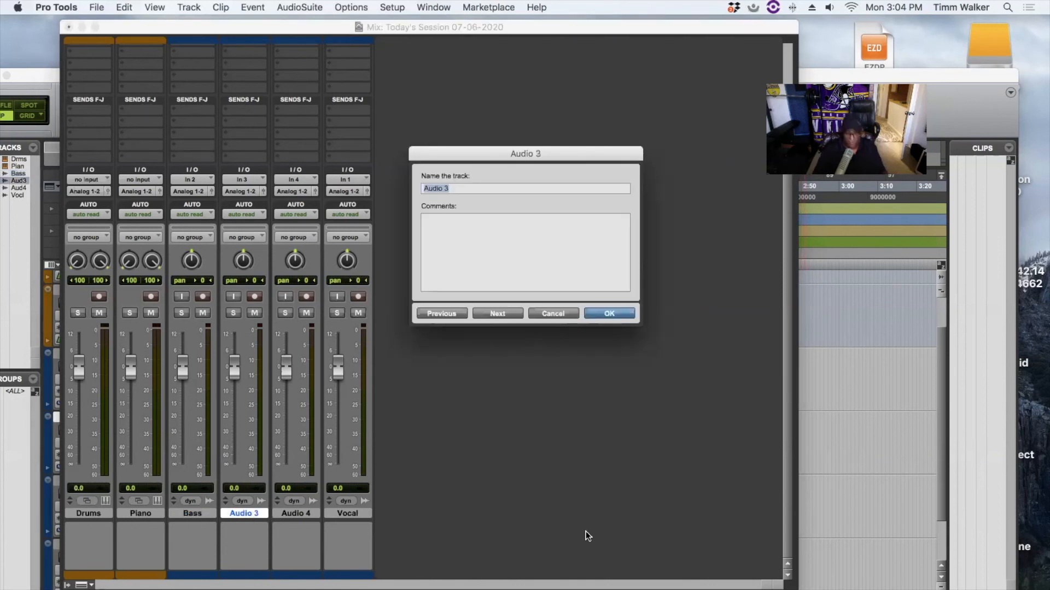
pyautogui.write('Guitar')
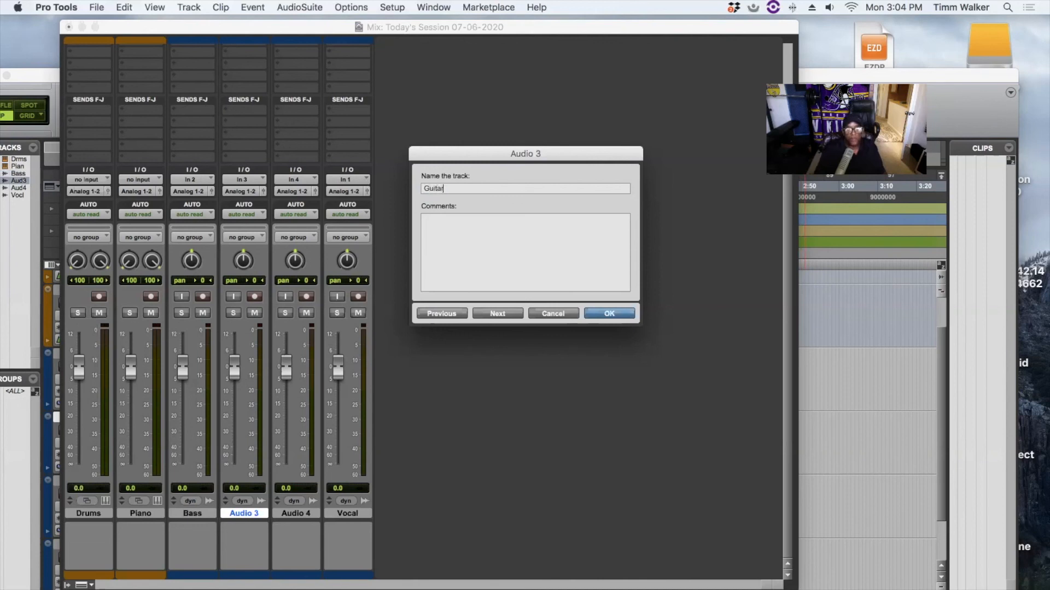
pyautogui.click(620, 314)
# - Rename Audio 4 to Vocal2 and move its strip to just after Vocal
pyautogui.doubleClick(298, 513)
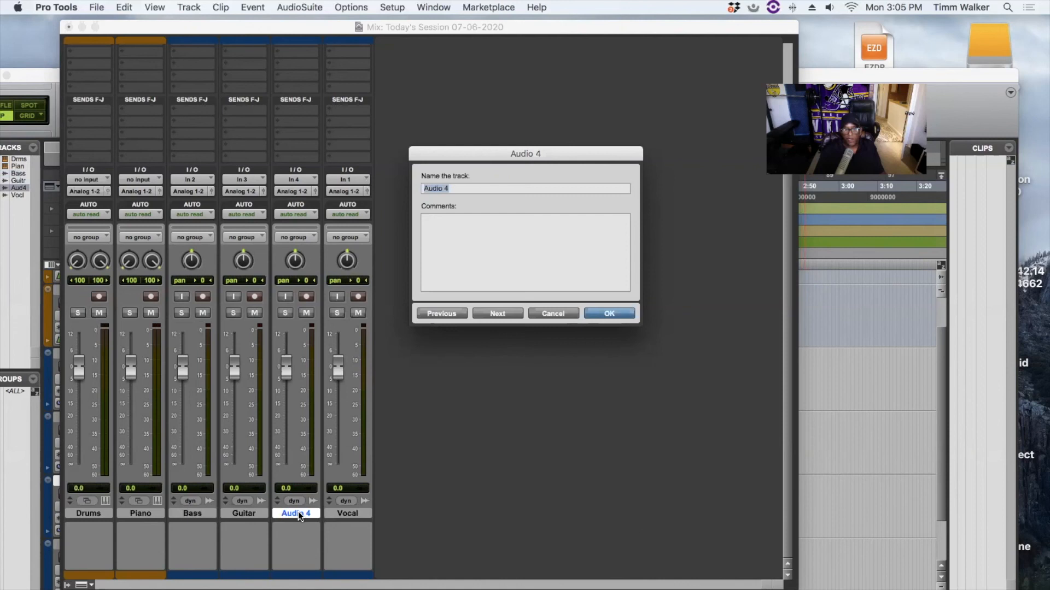
pyautogui.write('Vo')
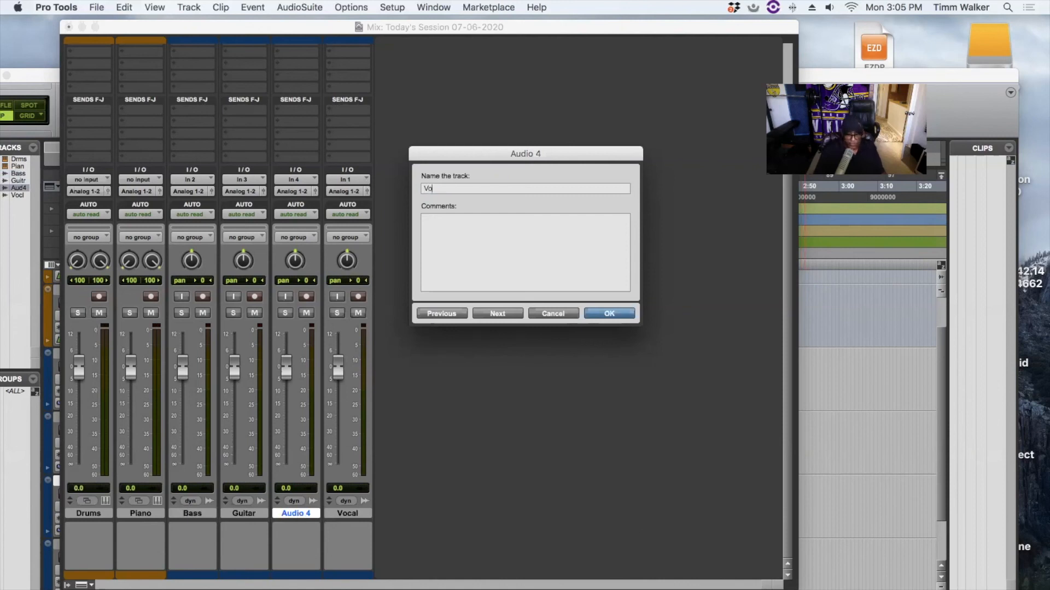
pyautogui.write('cal2')
pyautogui.click(609, 314)
pyautogui.moveTo(301, 513); pyautogui.dragTo(492, 556)
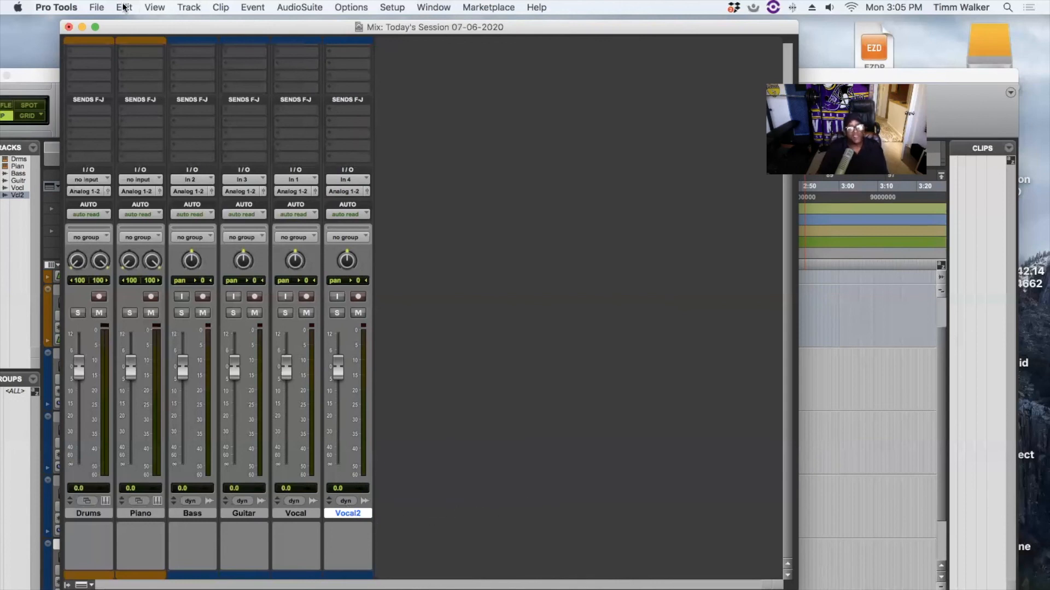
# - Save Today's Session 07-06-2020 with File > Save, then return from the Edit window to the Mix window
pyautogui.click(100, 7)
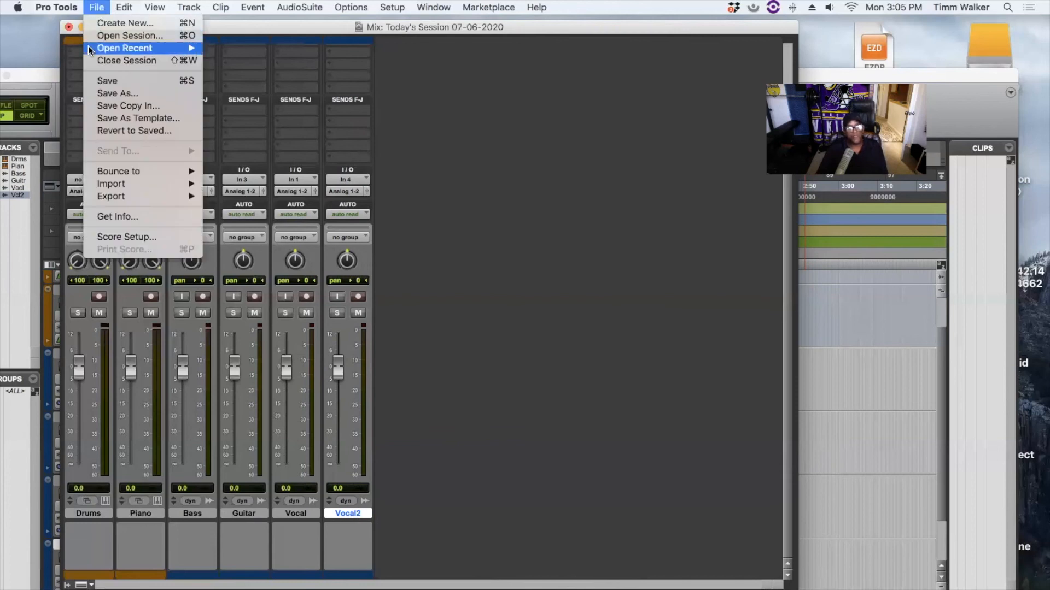
pyautogui.click(122, 77)
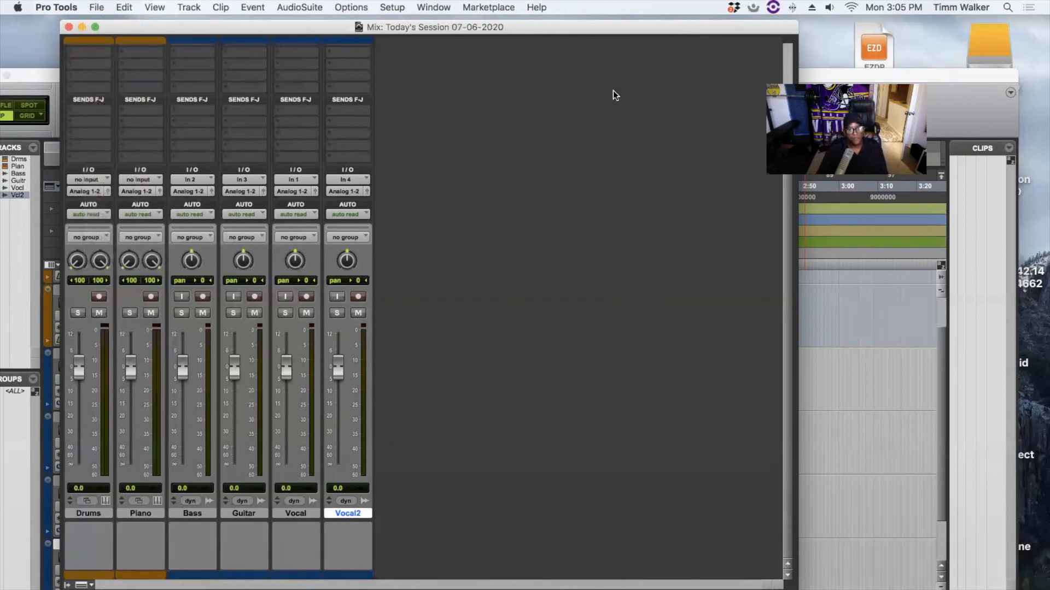
pyautogui.click(38, 79)
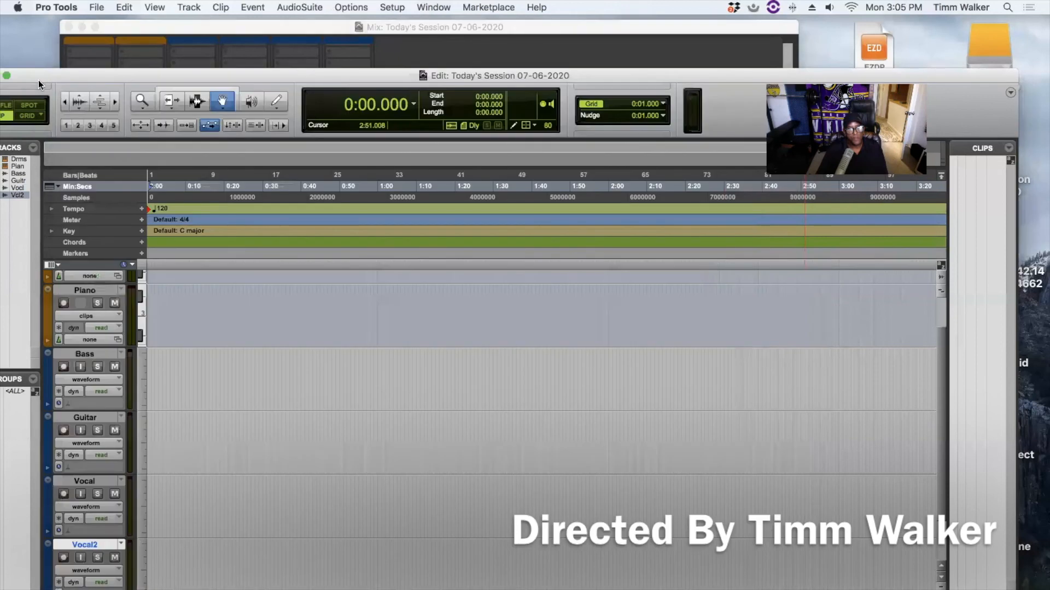
pyautogui.click(258, 20)
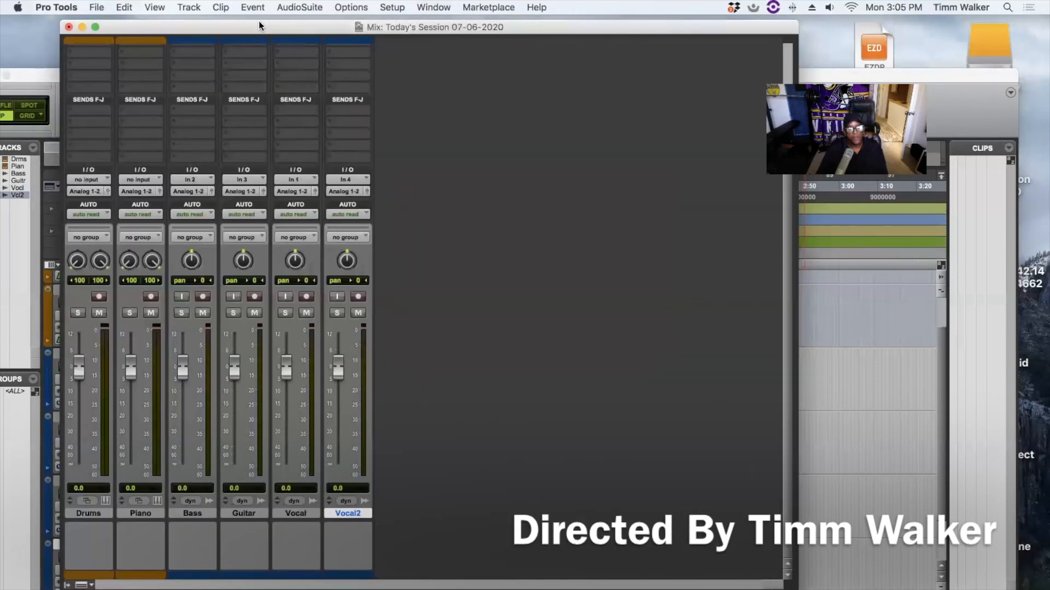